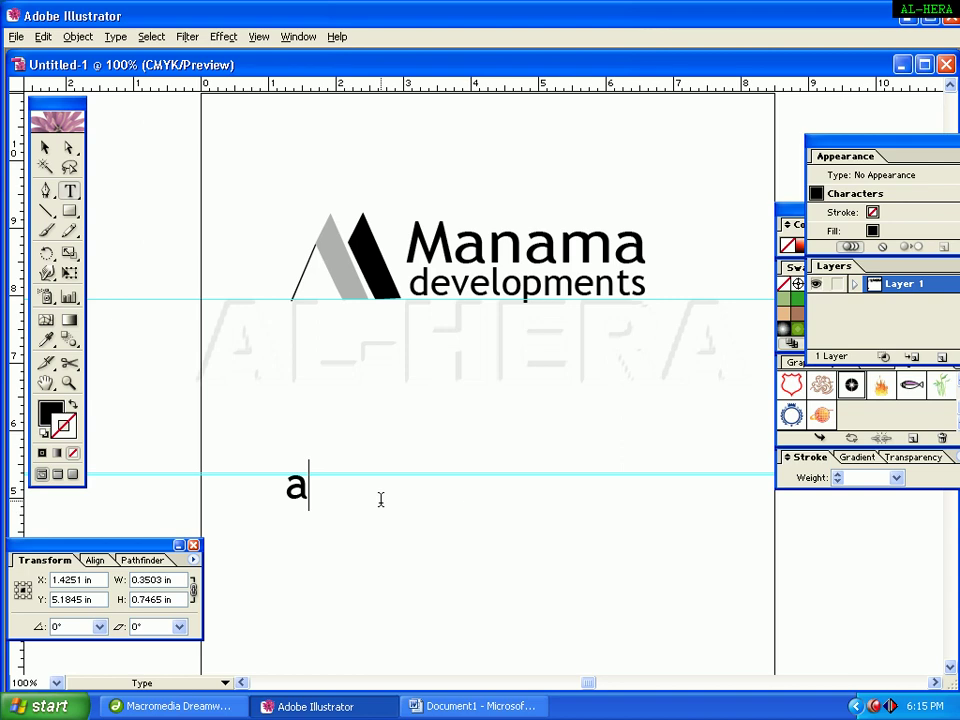
# Replace the typed letter with a capital A and move it onto the guides below the logo
pyautogui.press('BackSpace')
pyautogui.write('A')
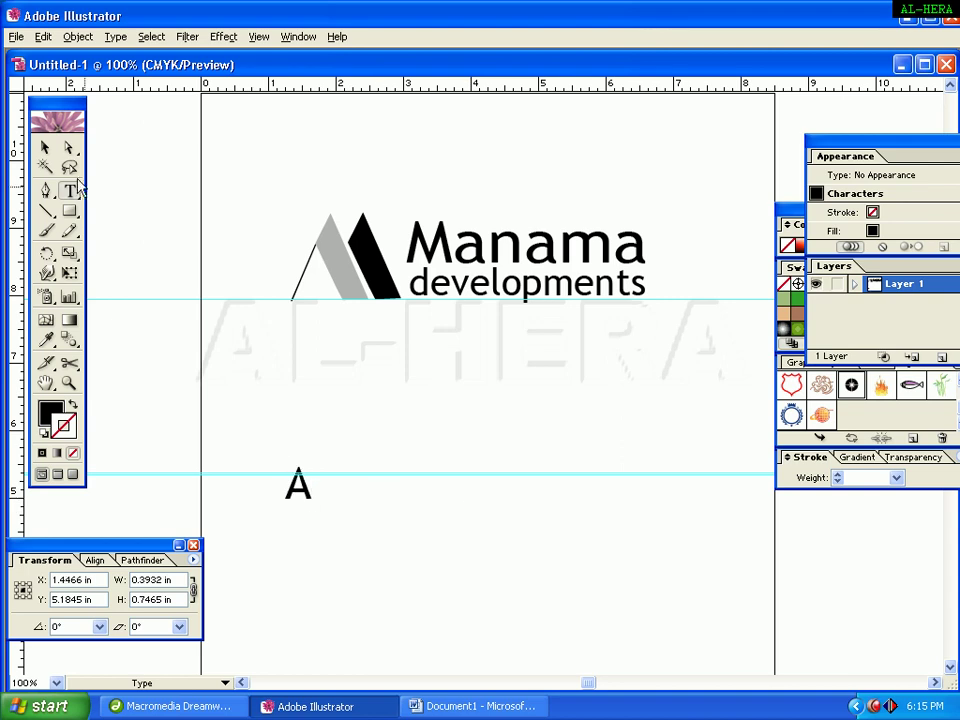
pyautogui.click(46, 147)
pyautogui.moveTo(305, 499); pyautogui.dragTo(424, 474)
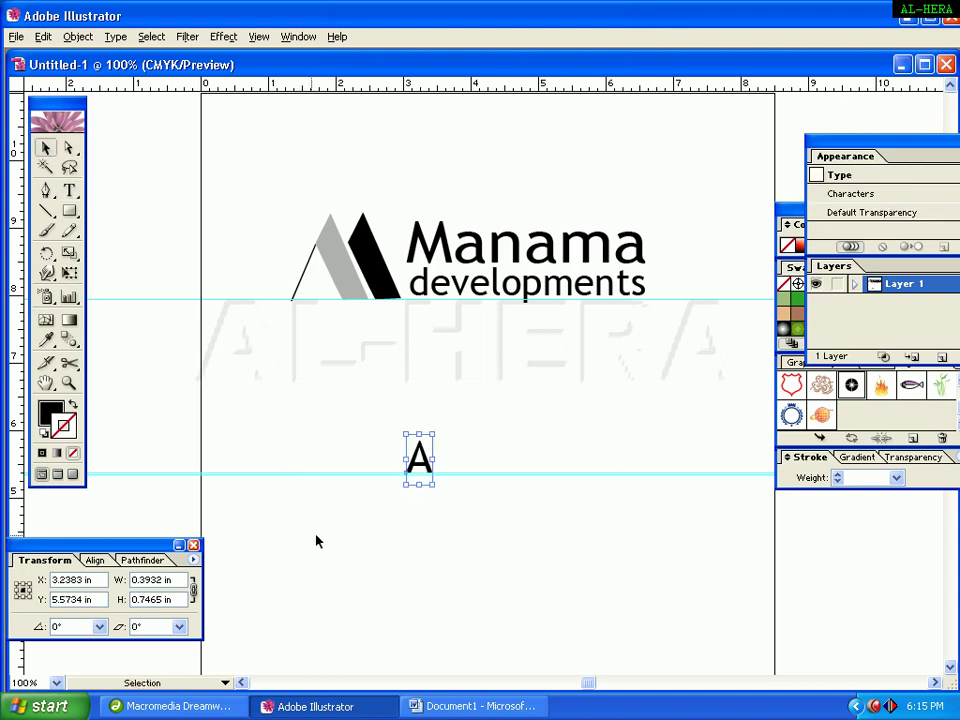
# Set the letter A's font to Arial Black
pyautogui.hotkey('ctrl', 't')
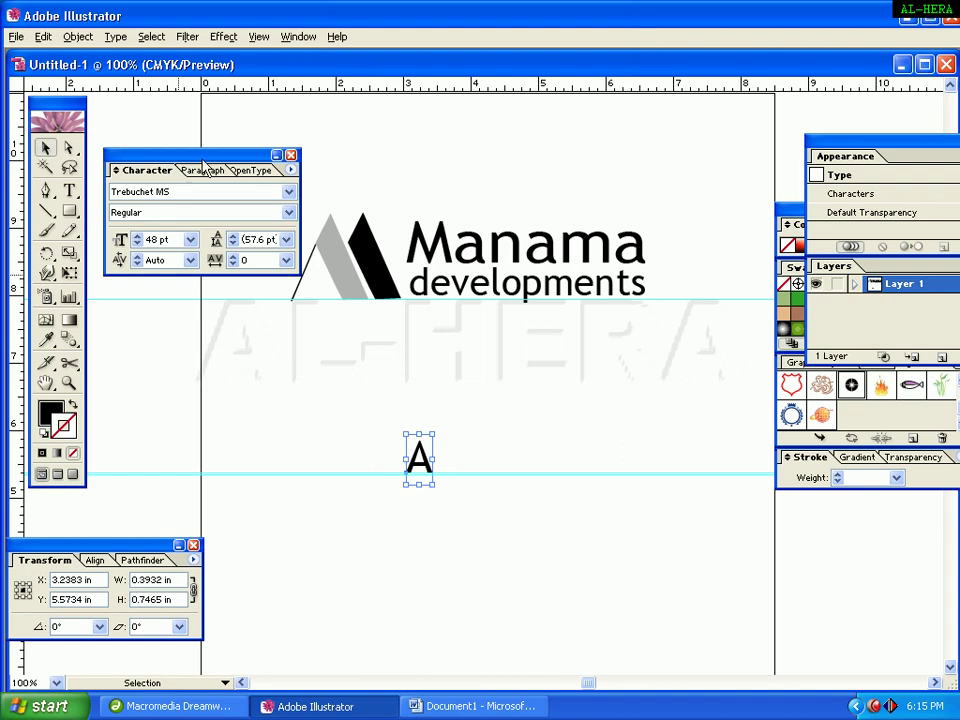
pyautogui.moveTo(152, 120); pyautogui.dragTo(123, 108)
pyautogui.click(250, 176)
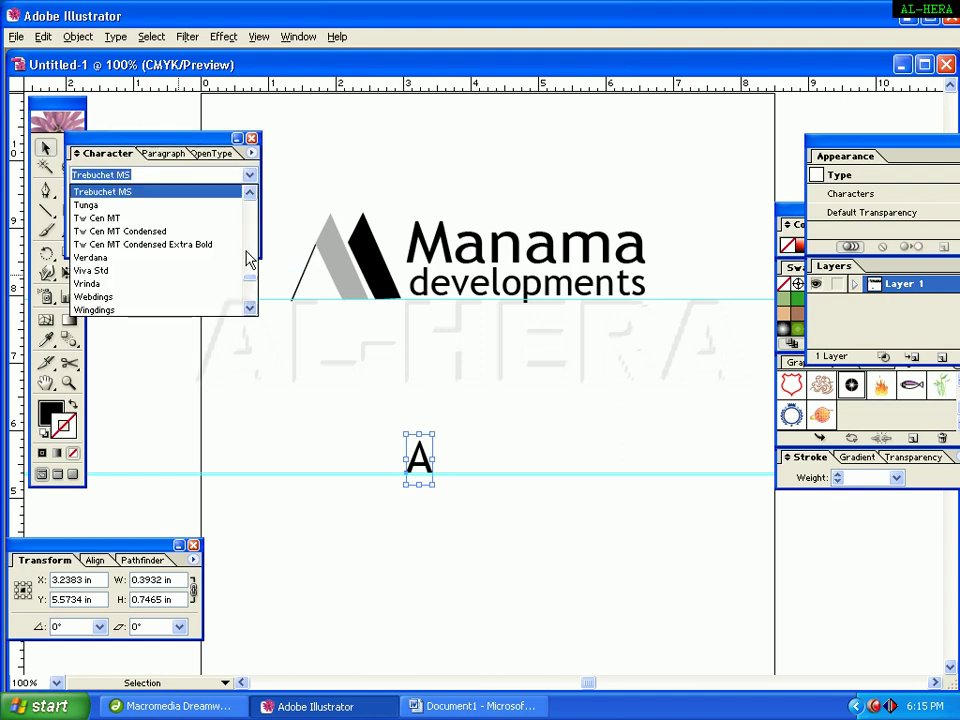
pyautogui.moveTo(246, 280); pyautogui.dragTo(250, 198)
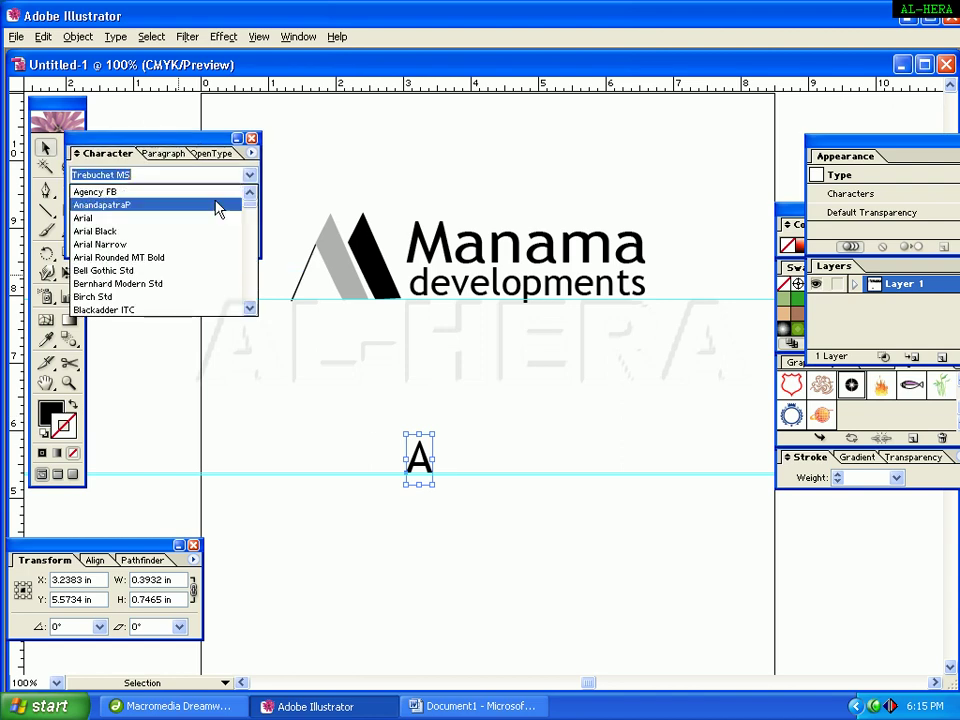
pyautogui.click(150, 230)
# Enlarge the letter A to about 130 pt and place its top edge at the guides
pyautogui.moveTo(439, 485); pyautogui.dragTo(495, 553)
pyautogui.click(580, 537)
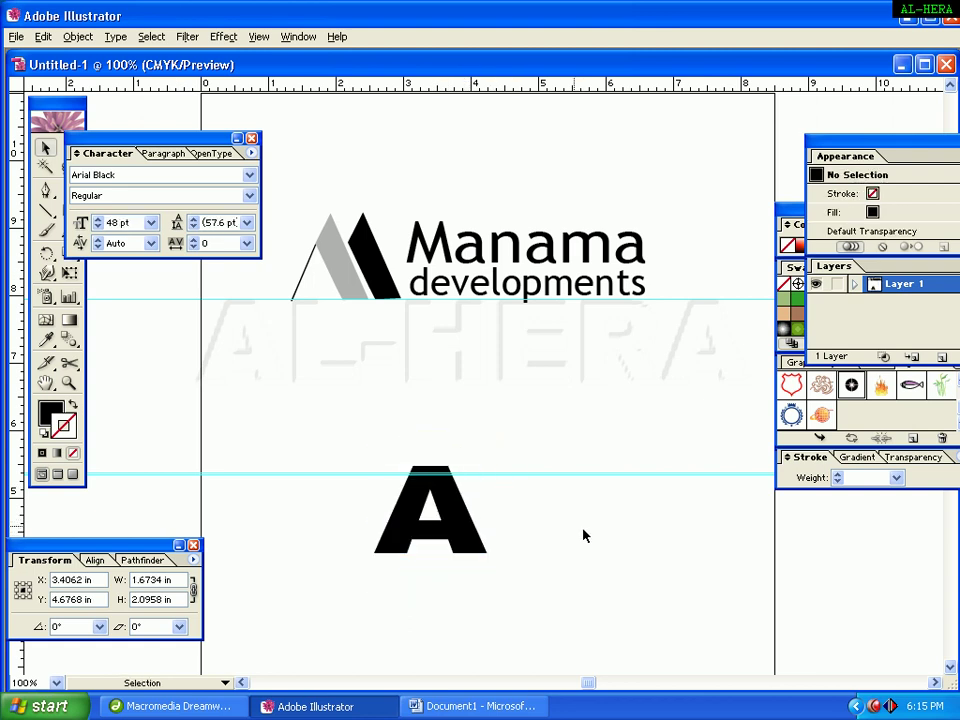
pyautogui.click(450, 523)
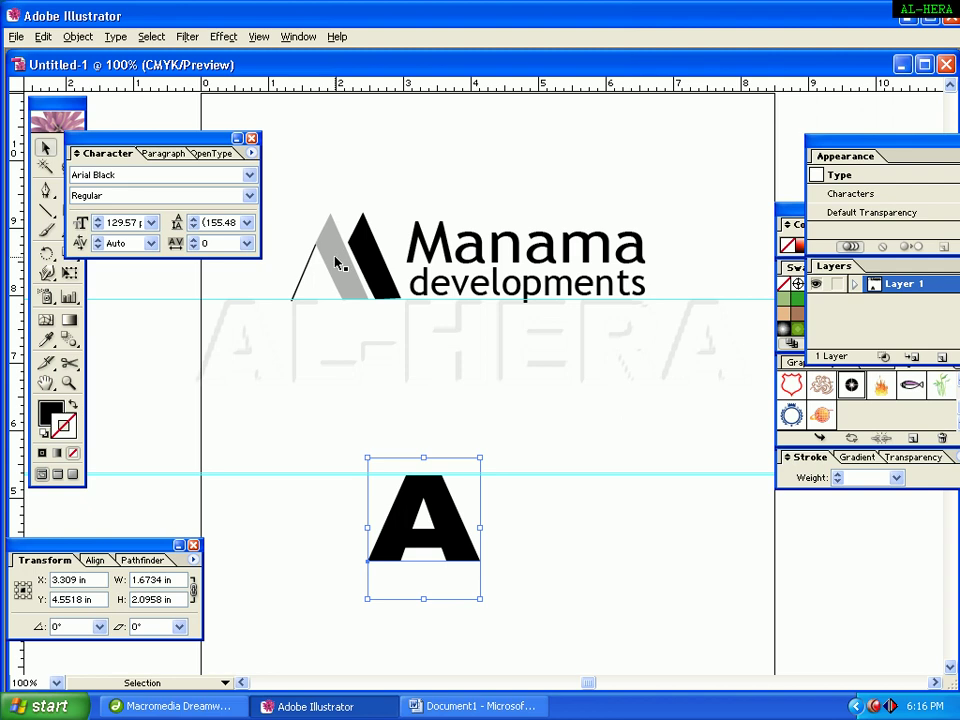
# Convert the letter A to outlines
pyautogui.click(514, 572)
pyautogui.click(407, 543)
pyautogui.rightClick(407, 543)
pyautogui.click(443, 645)
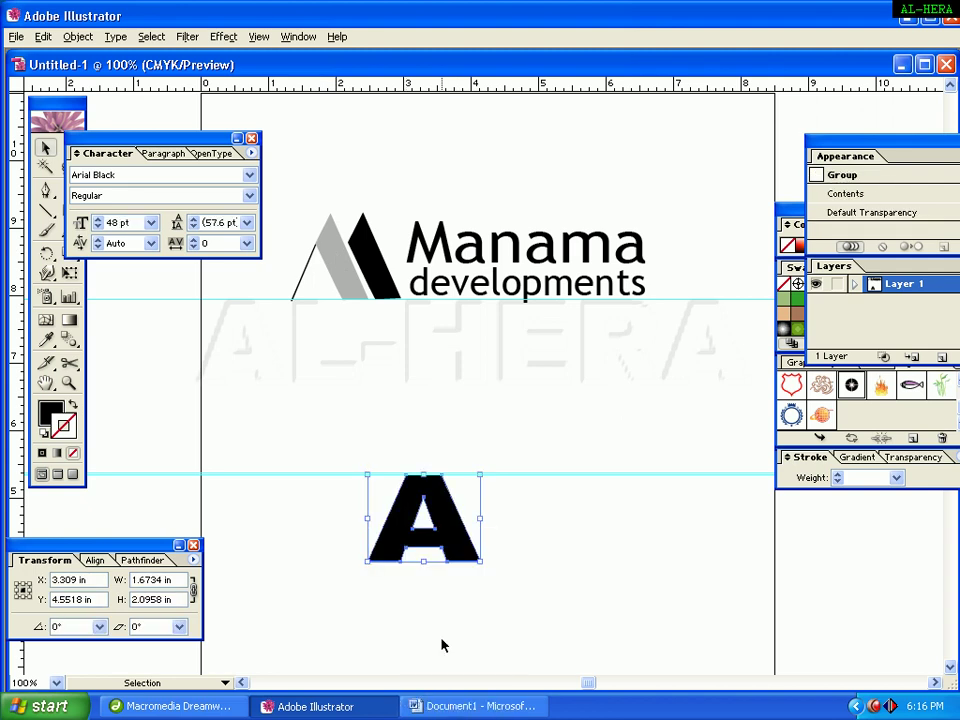
# Ungroup the outlined letter A and deselect it
pyautogui.click(506, 557)
pyautogui.click(430, 540)
pyautogui.rightClick(422, 538)
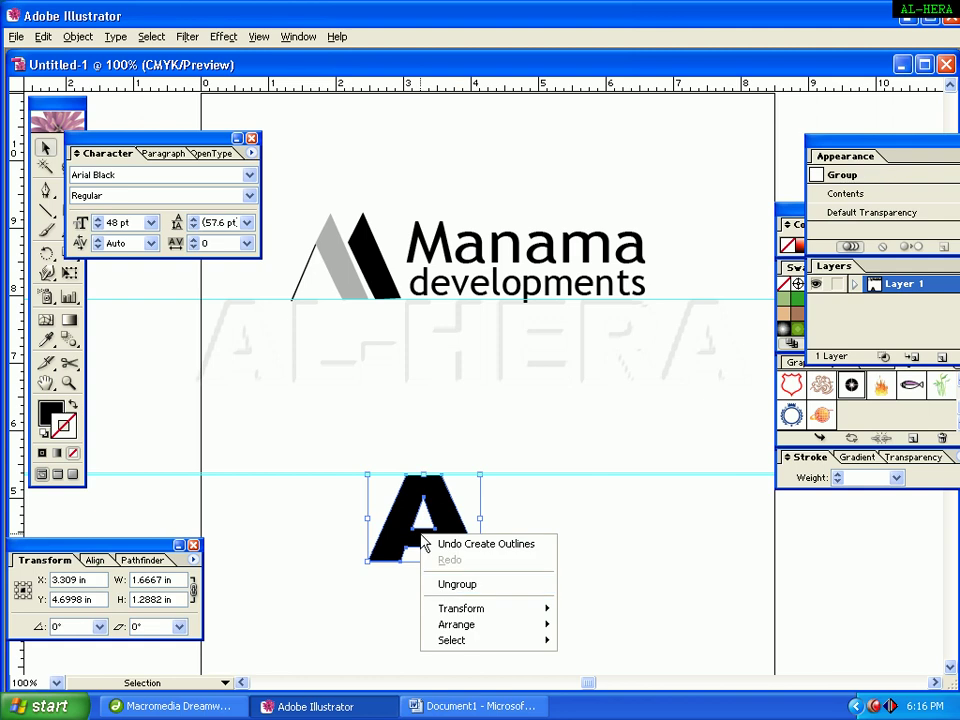
pyautogui.click(443, 584)
pyautogui.click(611, 585)
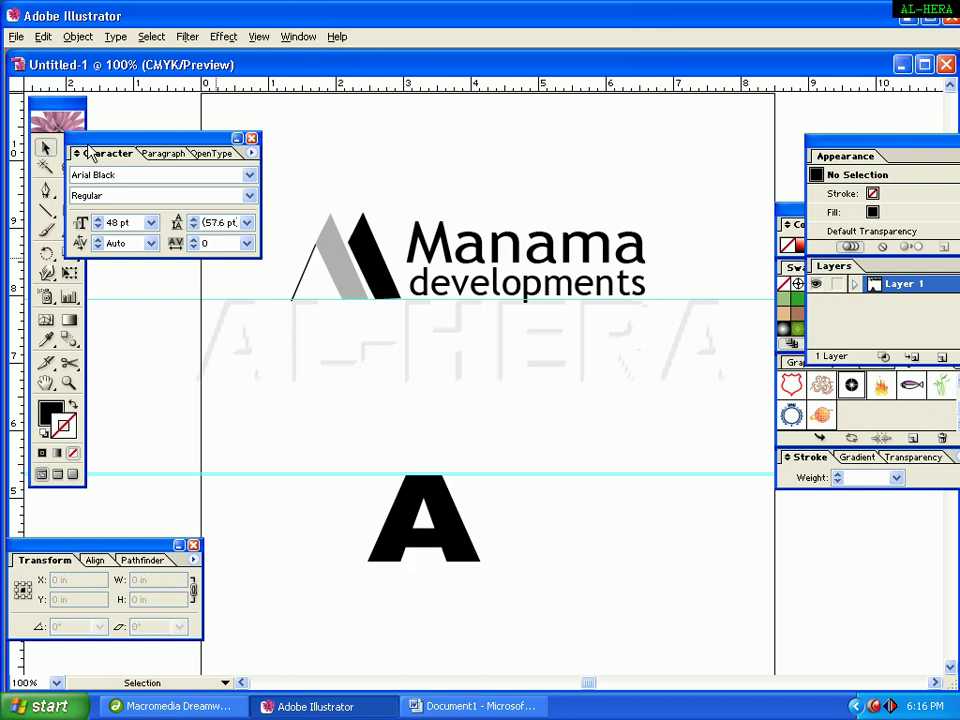
pyautogui.moveTo(90, 152); pyautogui.dragTo(170, 134)
pyautogui.click(392, 552)
pyautogui.press('Delete')
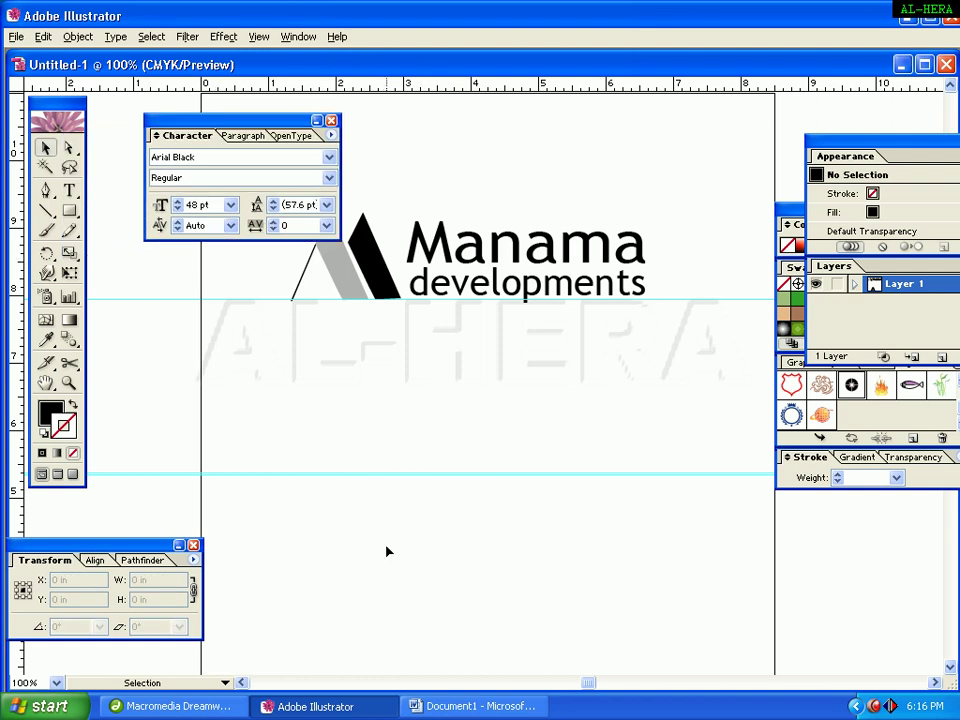
pyautogui.hotkey('ctrl', 'z')
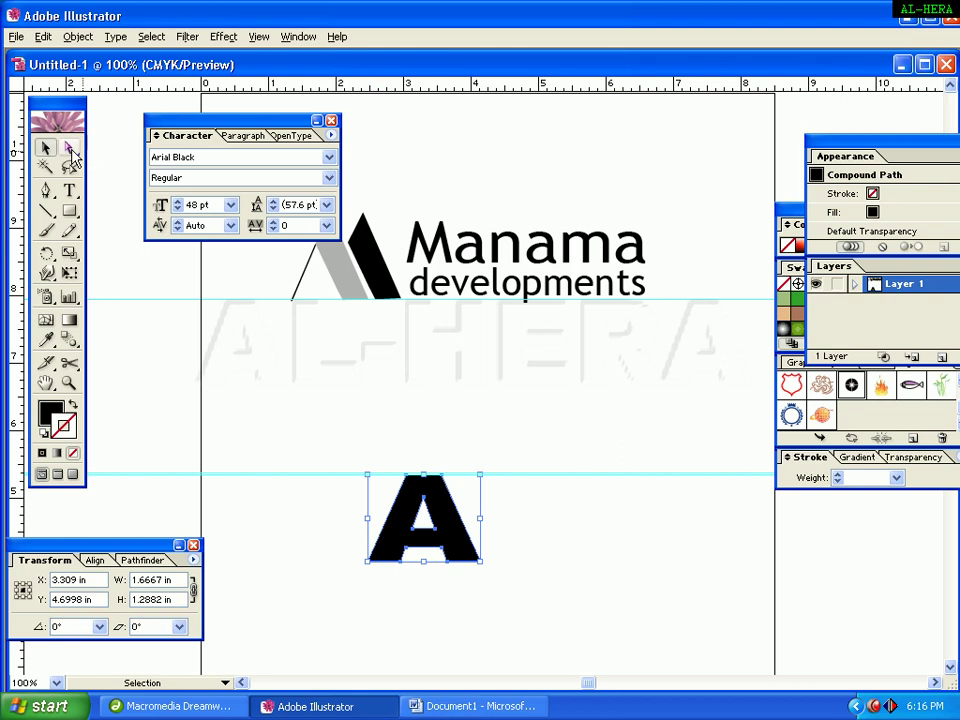
# Try to delete part of the A outline with the Direct Selection tool, and undo the deletion
pyautogui.click(69, 148)
pyautogui.click(284, 527)
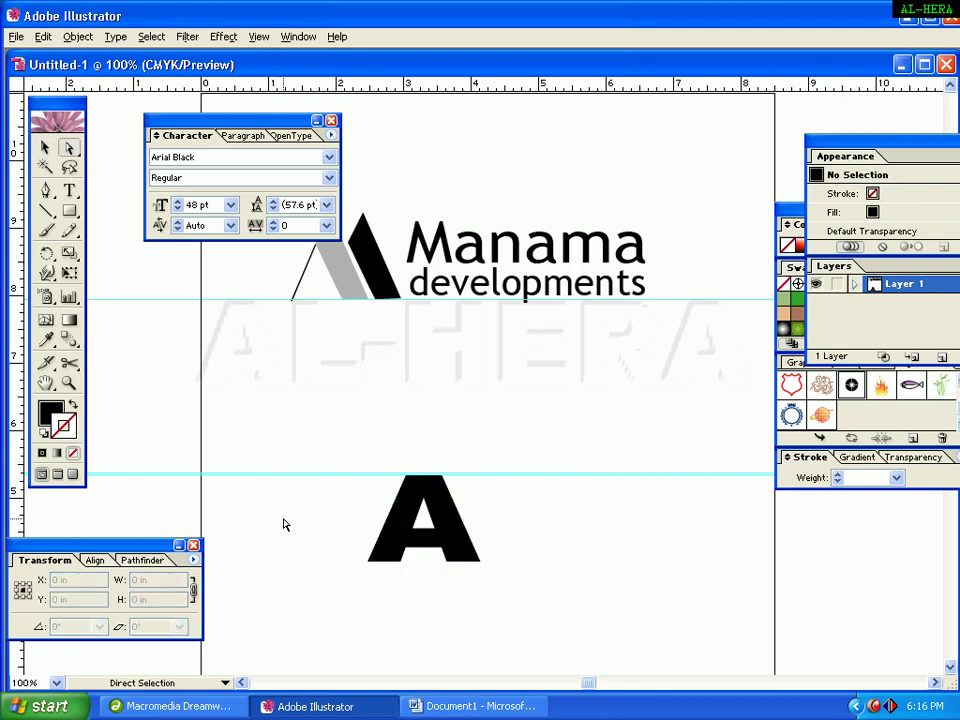
pyautogui.click(408, 543)
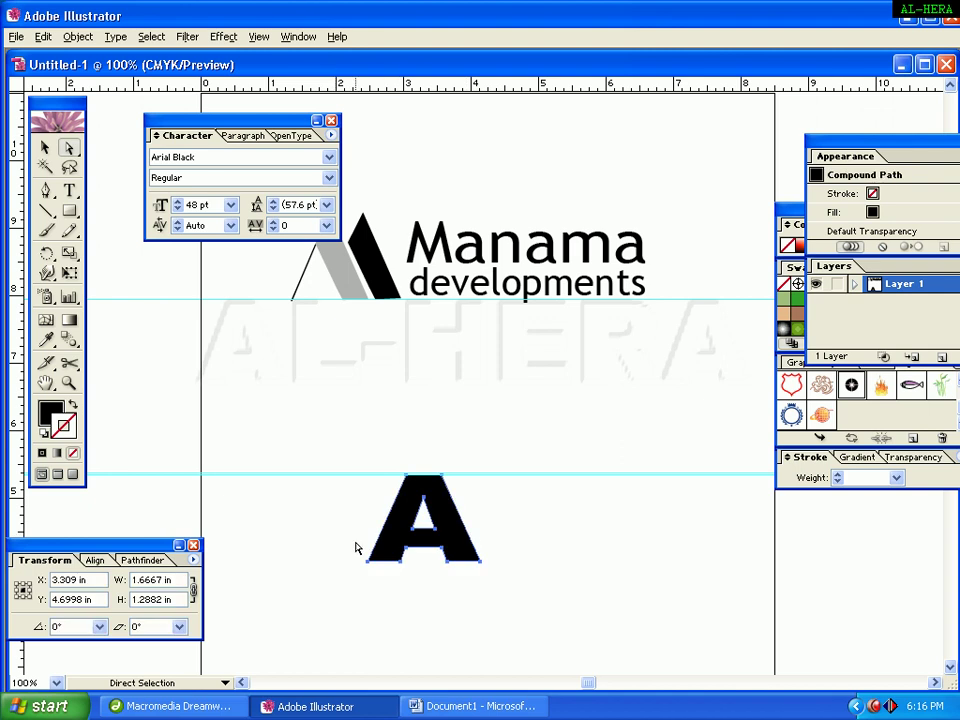
pyautogui.press('Delete')
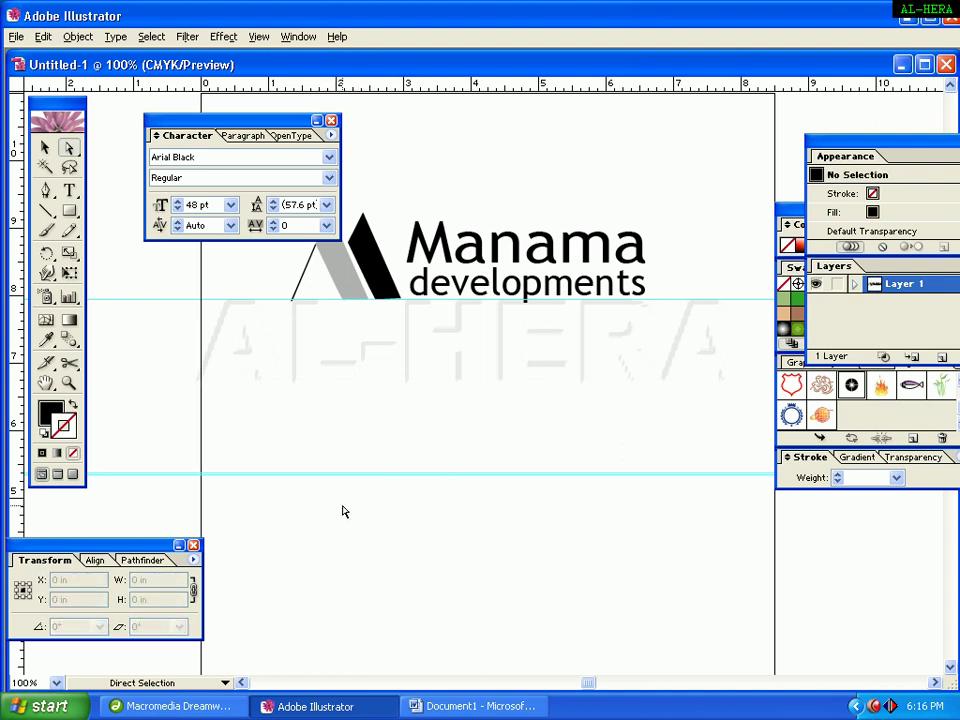
pyautogui.hotkey('ctrl', 'z')
# Delete the anchor points of the A's left leg and the lower-left point of its triangular counter
pyautogui.click(401, 627)
pyautogui.moveTo(347, 524); pyautogui.dragTo(402, 596)
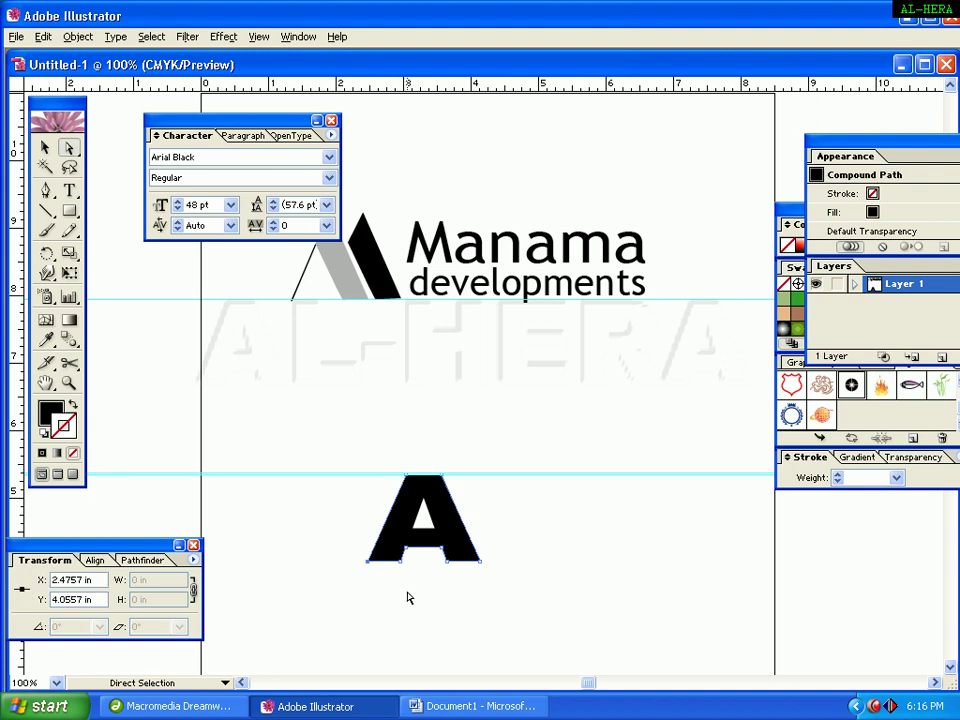
pyautogui.moveTo(370, 560); pyautogui.dragTo(410, 551)
pyautogui.click(396, 548)
pyautogui.press('Delete')
pyautogui.click(400, 559)
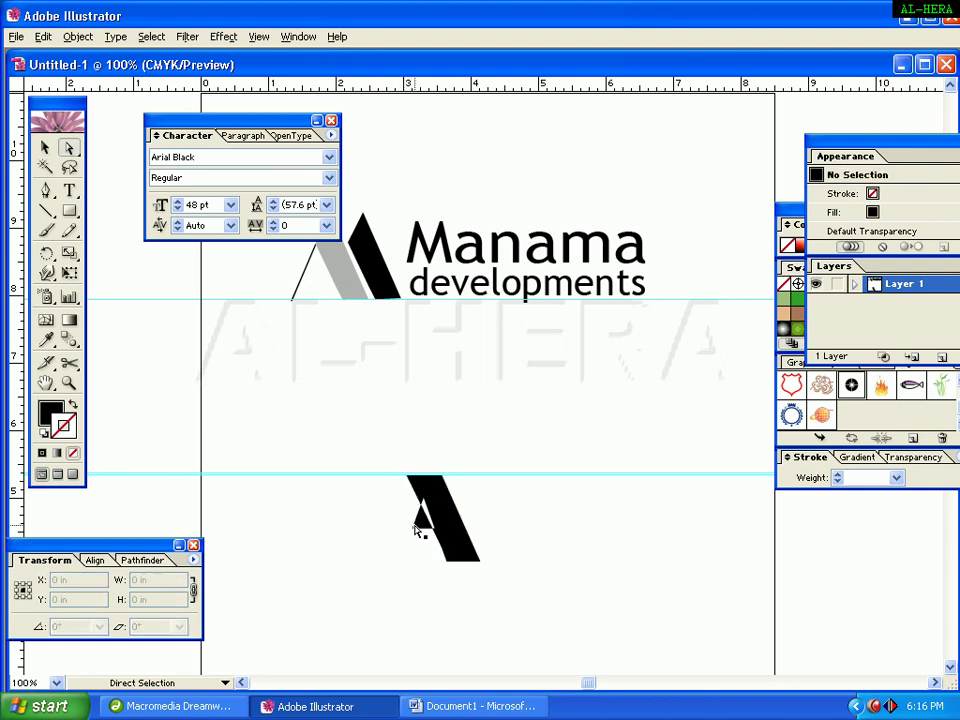
pyautogui.moveTo(373, 507); pyautogui.dragTo(423, 548)
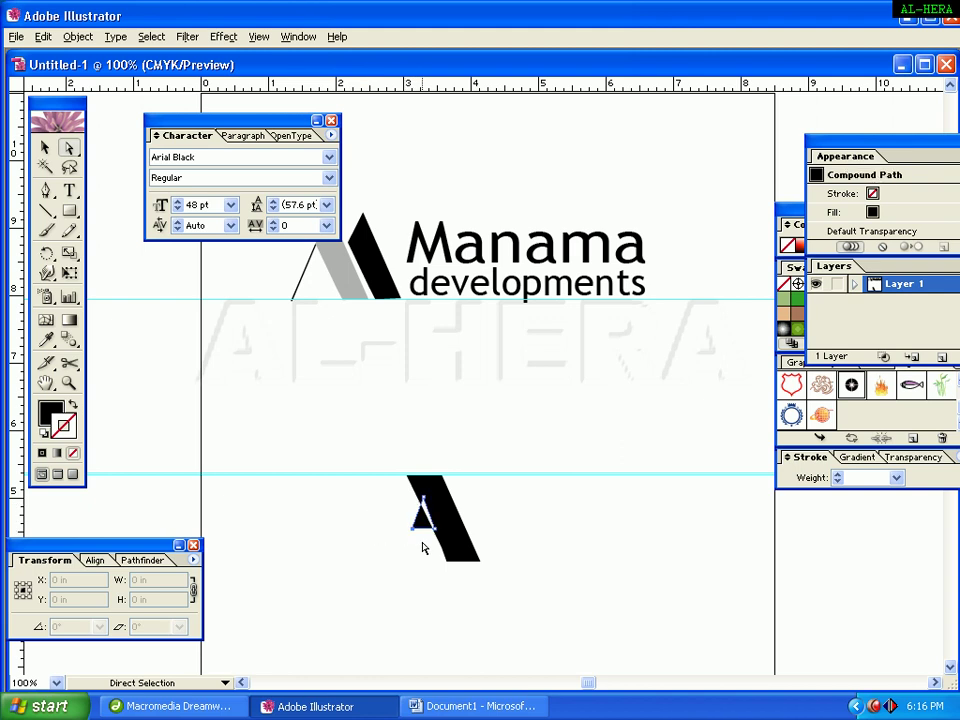
pyautogui.press('Delete')
# Try to delete the upper-left corner point of the remaining slanted stroke, and undo the deletion
pyautogui.click(394, 478)
pyautogui.moveTo(390, 463); pyautogui.dragTo(415, 490)
pyautogui.click(394, 493)
pyautogui.press('Delete')
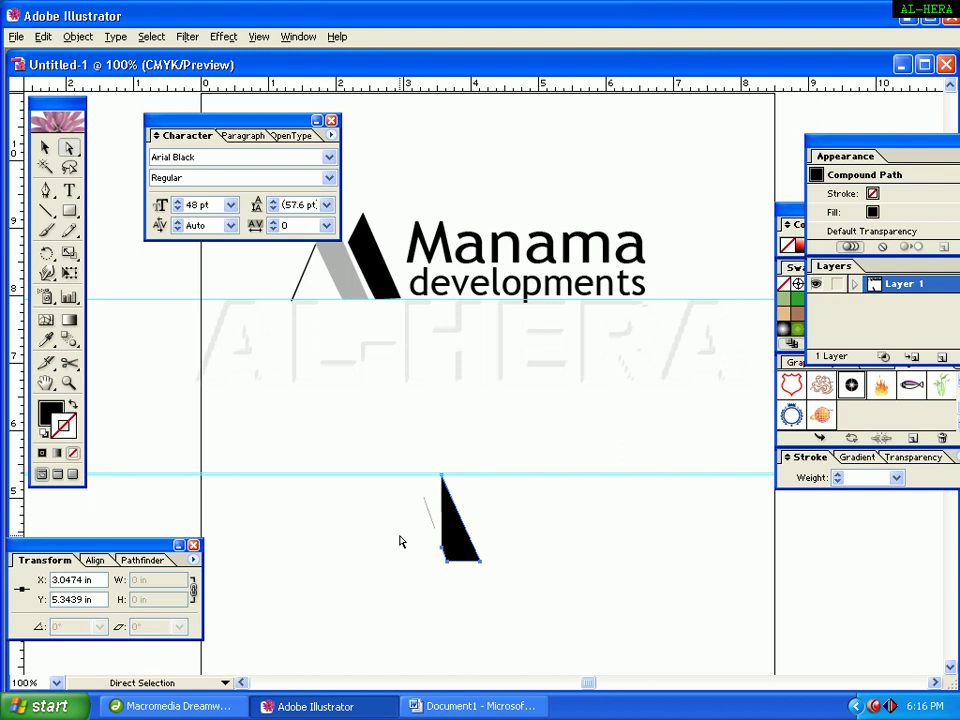
pyautogui.hotkey('ctrl', 'a')
pyautogui.hotkey('ctrl', 'z')
pyautogui.click(296, 482)
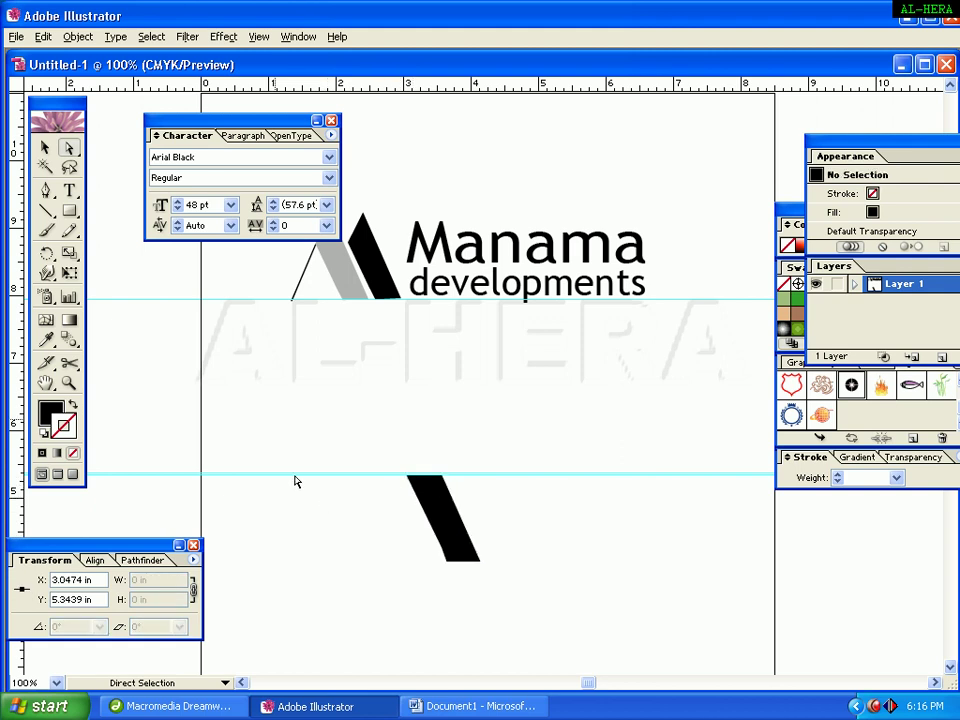
# Move the whole remaining slanted stroke slightly up and to the right across the guides
pyautogui.click(44, 150)
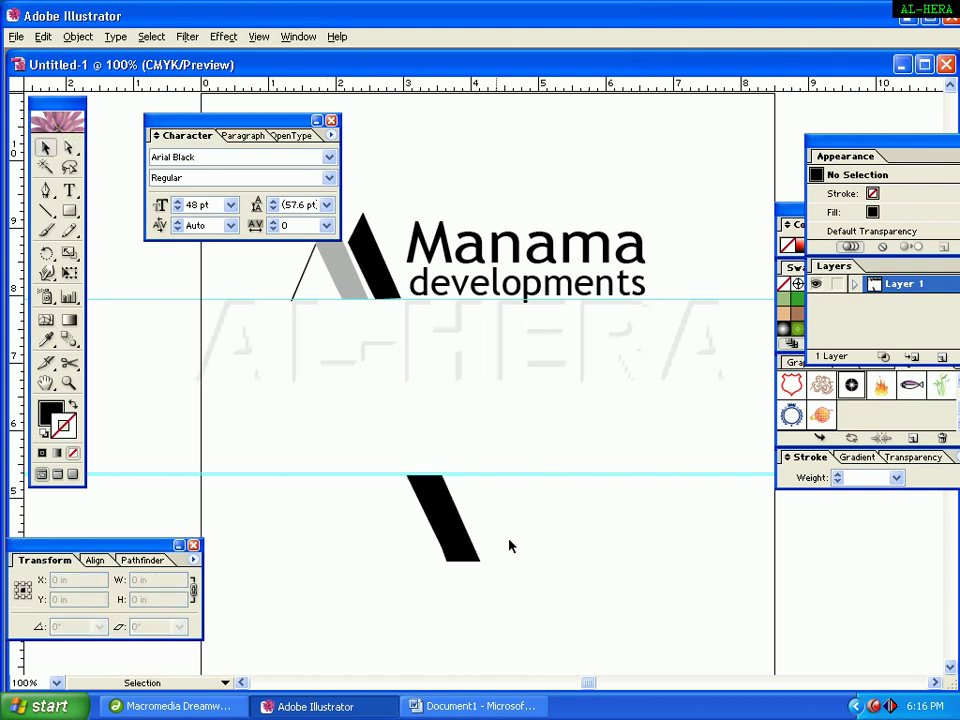
pyautogui.click(454, 542)
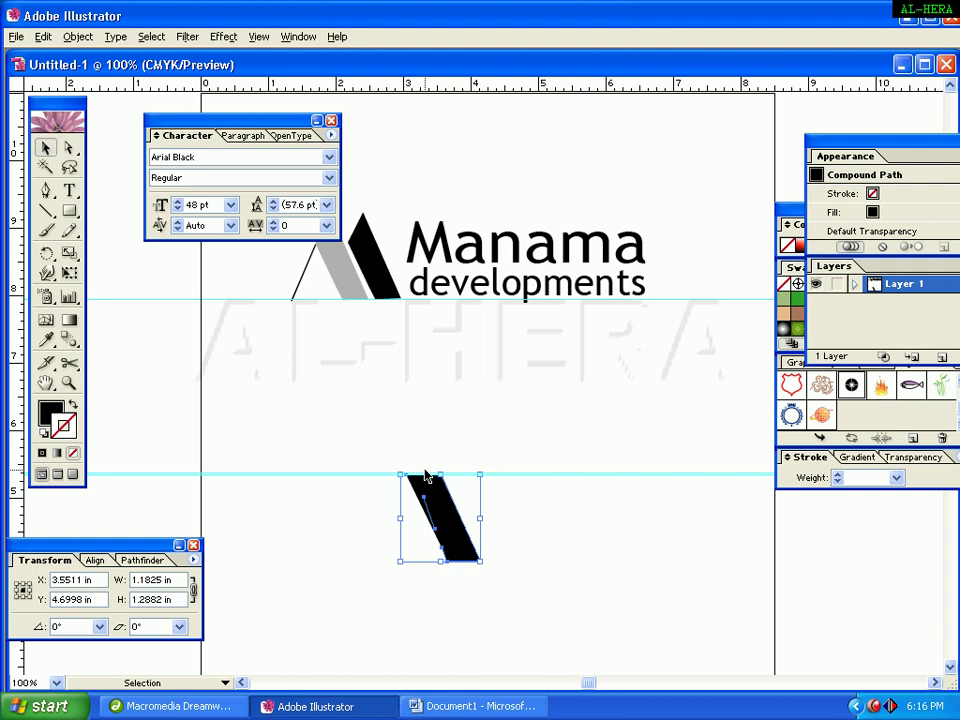
pyautogui.hotkey('ctrl', '+')
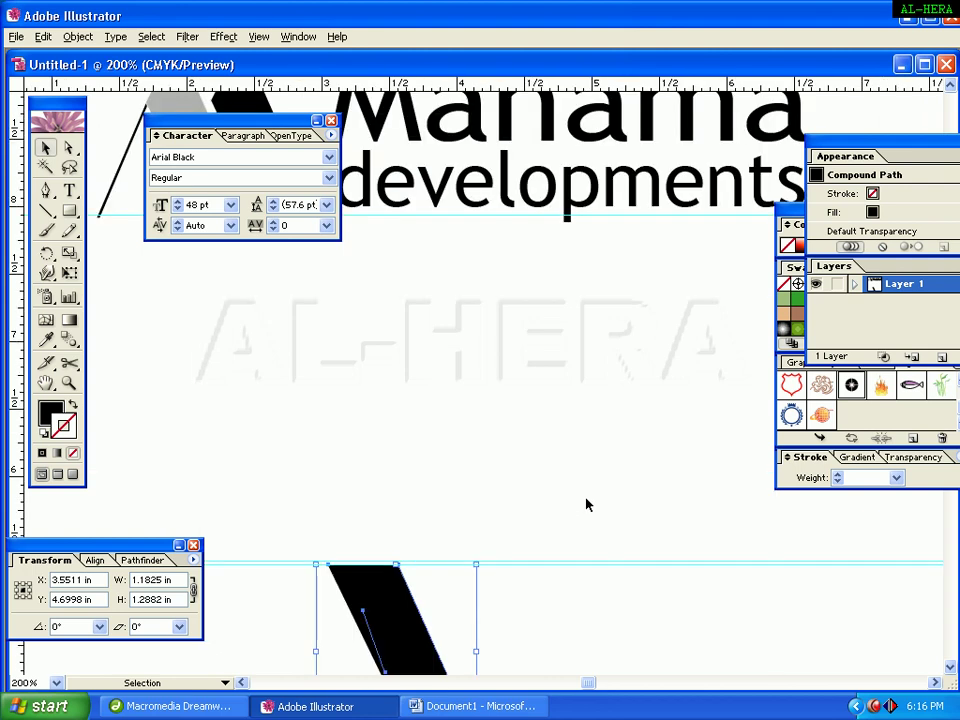
pyautogui.moveTo(585, 504); pyautogui.dragTo(669, 261)
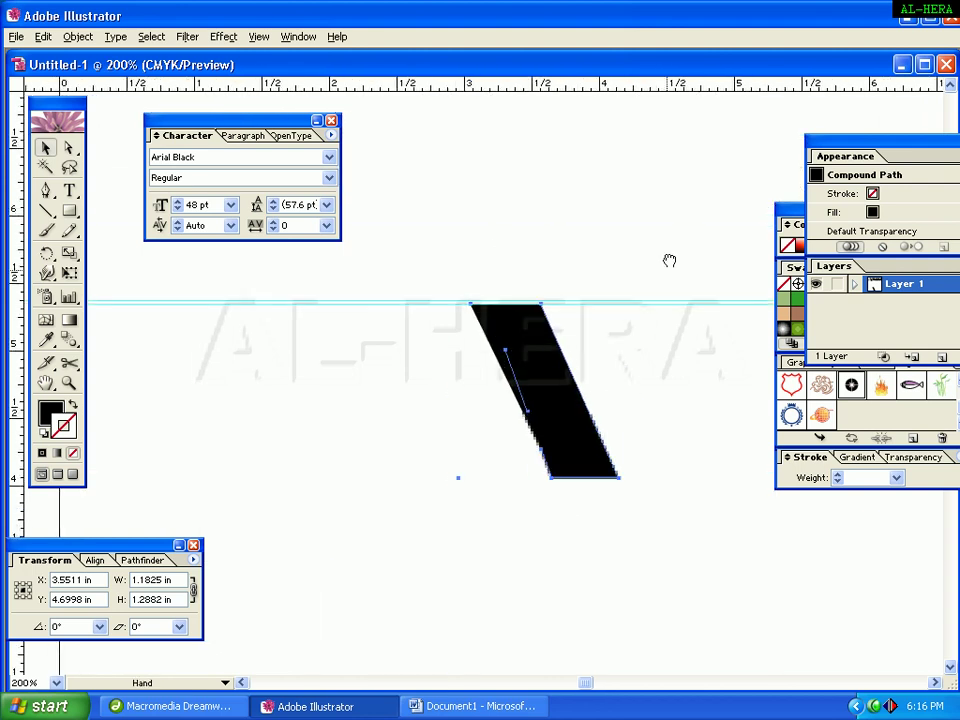
pyautogui.moveTo(499, 358); pyautogui.dragTo(513, 346)
pyautogui.click(470, 350)
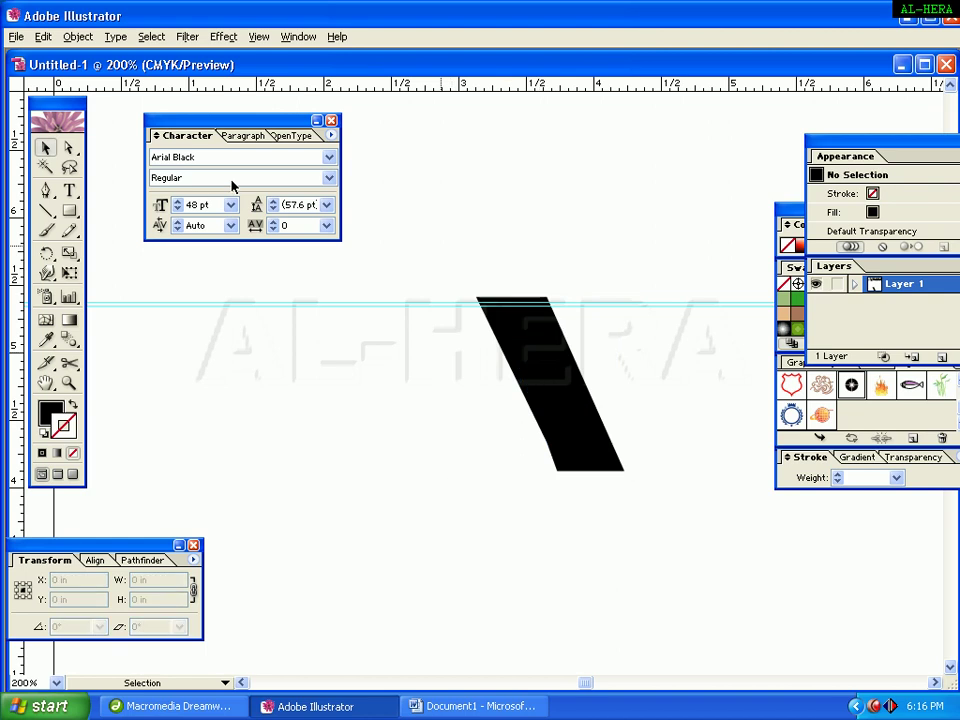
# Compare the slanted stroke with the strokes of the Manama developments logo mark
pyautogui.moveTo(560, 319); pyautogui.dragTo(461, 553)
pyautogui.moveTo(470, 214); pyautogui.dragTo(527, 476)
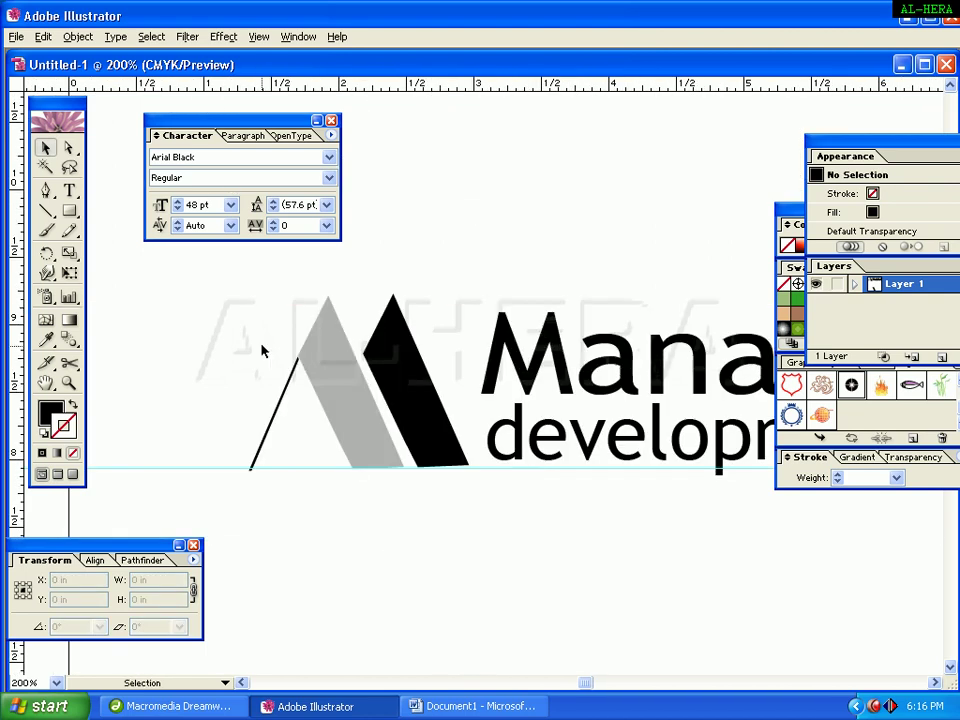
pyautogui.moveTo(373, 425); pyautogui.dragTo(455, 225)
pyautogui.moveTo(542, 514); pyautogui.dragTo(521, 296)
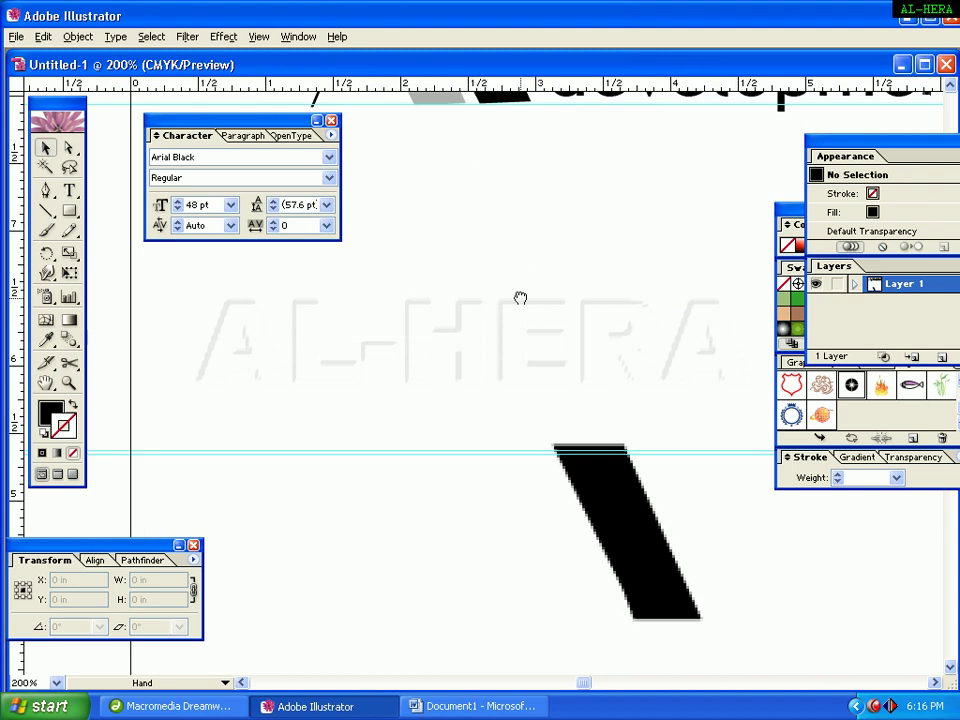
pyautogui.click(598, 514)
pyautogui.press('space')
pyautogui.moveTo(529, 340); pyautogui.dragTo(497, 382)
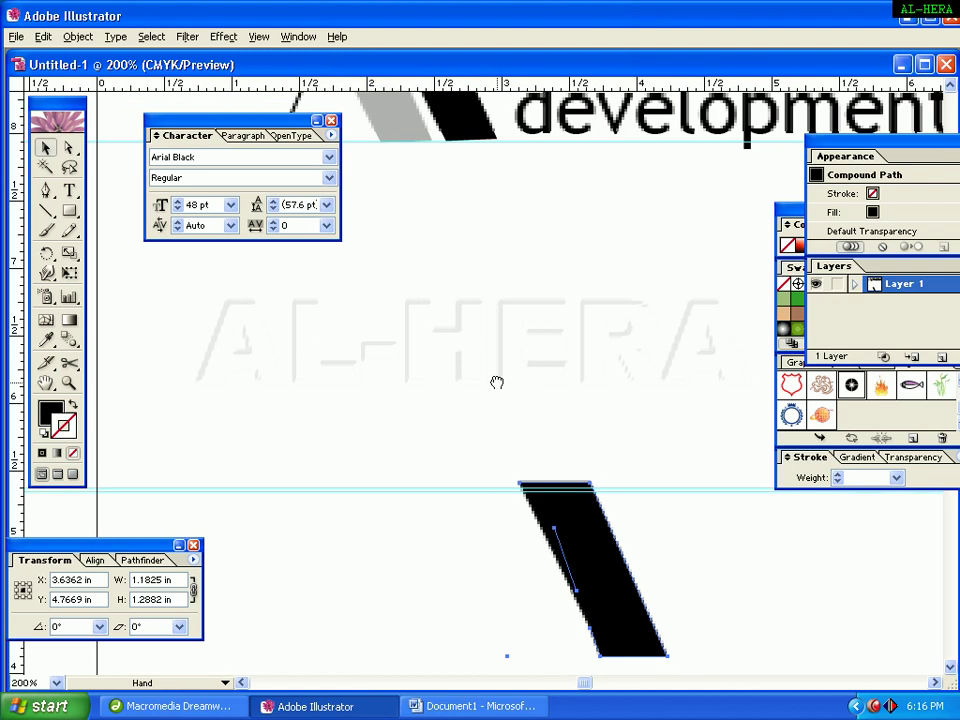
pyautogui.click(161, 321)
# Move the slanted stroke up to just below the Manama logo mark with the Direct Selection tool
pyautogui.click(68, 147)
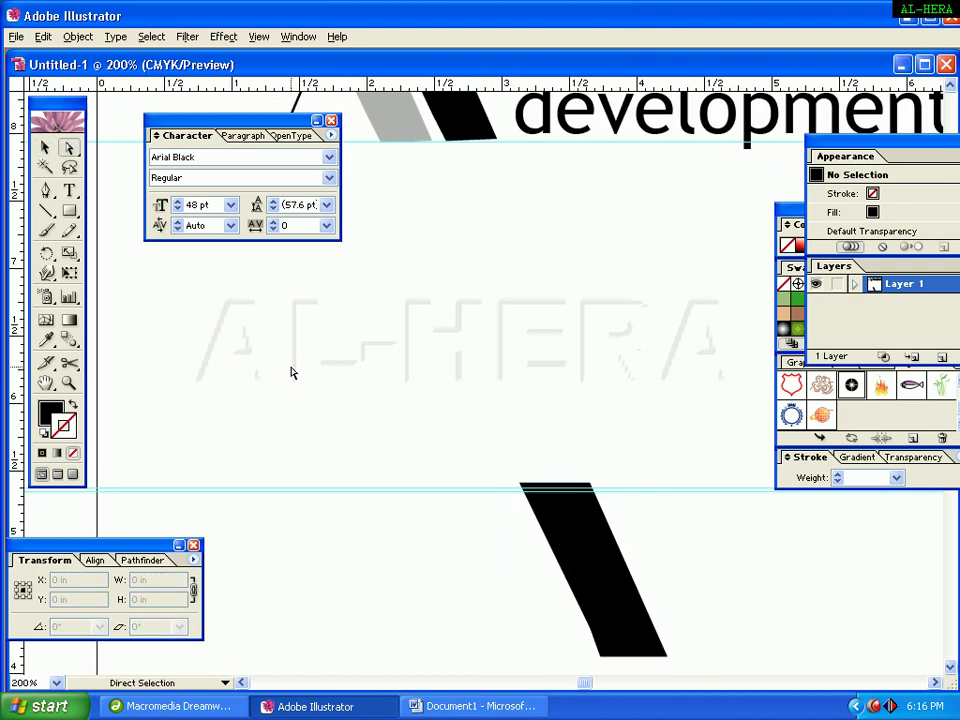
pyautogui.moveTo(579, 561); pyautogui.dragTo(609, 532)
pyautogui.click(422, 542)
pyautogui.click(500, 482)
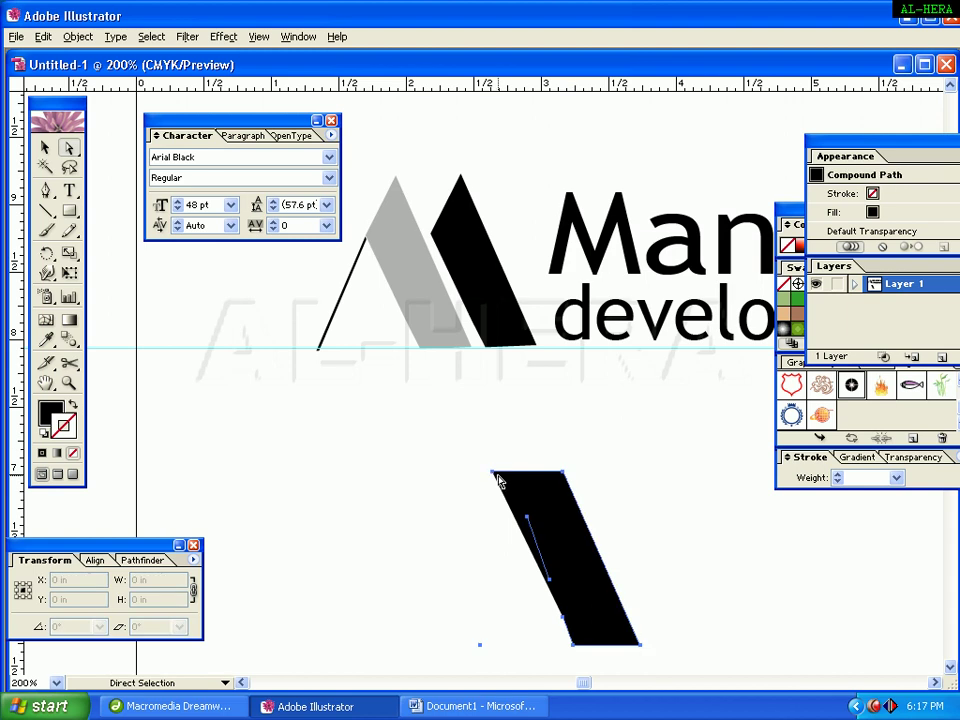
# Pull the stroke's upper-left corner point down along its left edge to form a pointed top like the logo mark's
pyautogui.moveTo(497, 480); pyautogui.dragTo(537, 545)
pyautogui.click(505, 468)
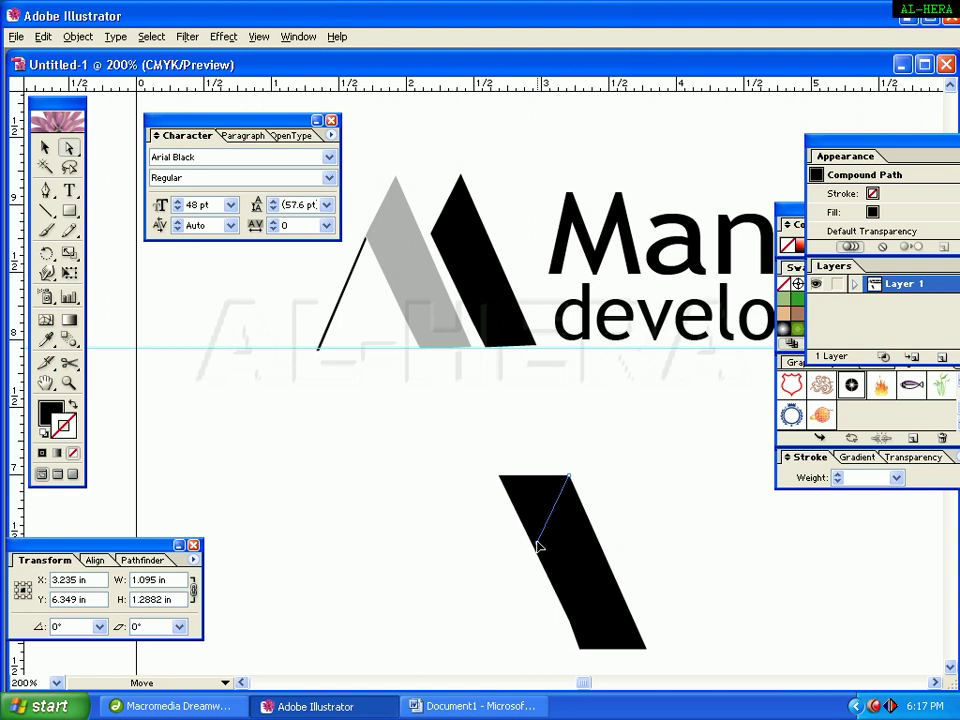
pyautogui.moveTo(537, 545); pyautogui.dragTo(537, 545)
pyautogui.click(366, 542)
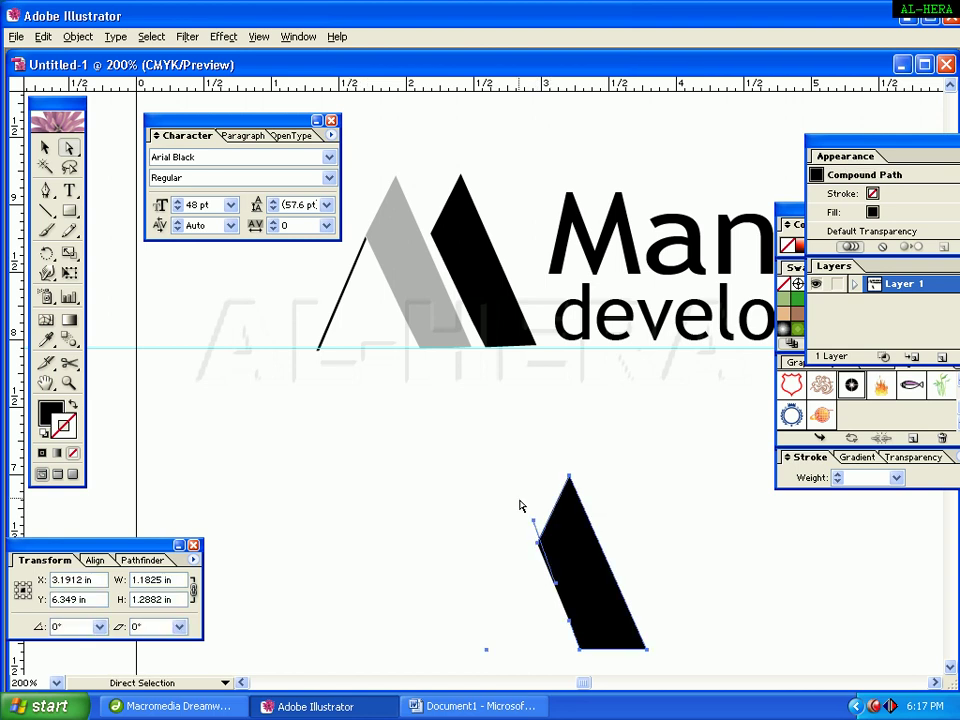
pyautogui.click(533, 521)
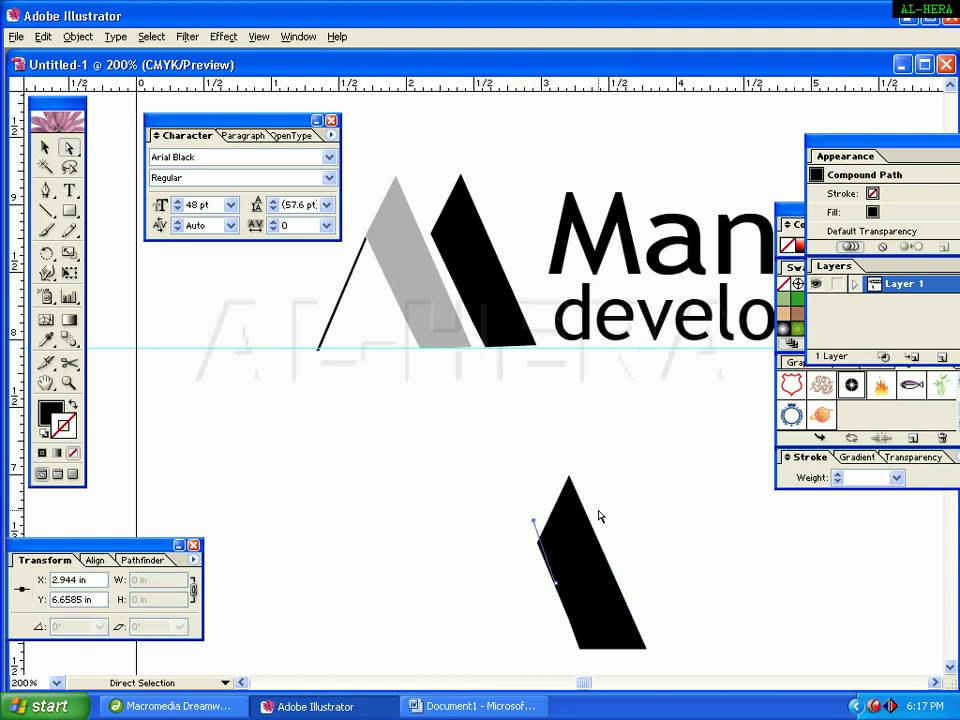
pyautogui.click(666, 549)
pyautogui.moveTo(690, 549); pyautogui.dragTo(645, 466)
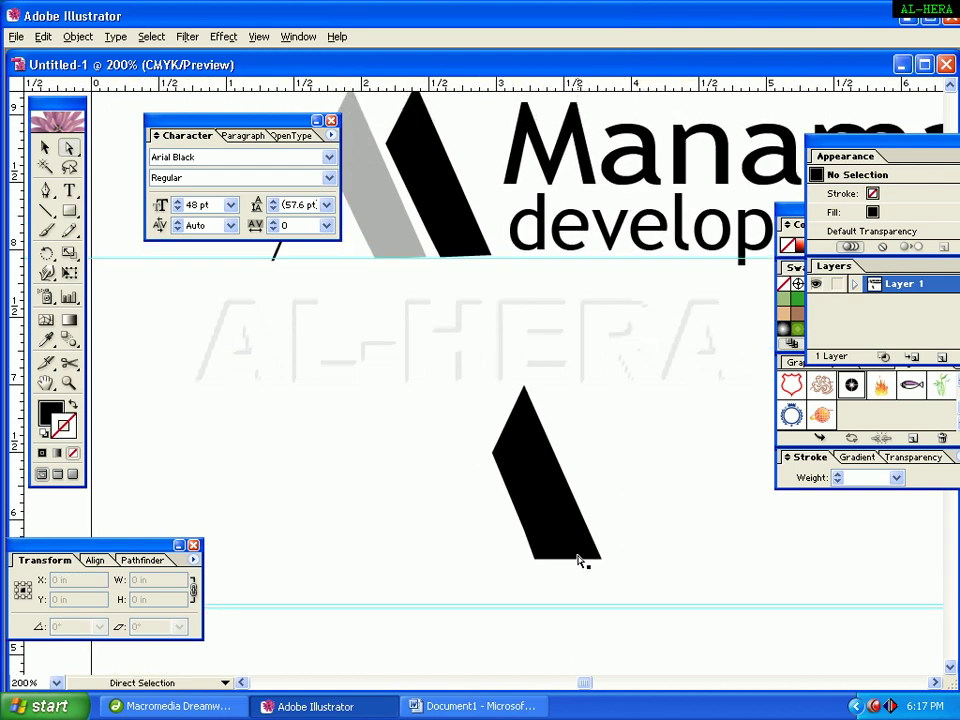
# Shift the stroke's two bottom corner points slightly inward to narrow its base
pyautogui.moveTo(507, 563); pyautogui.dragTo(537, 561)
pyautogui.click(535, 590)
pyautogui.press('space')
pyautogui.click(599, 566)
pyautogui.moveTo(601, 560); pyautogui.dragTo(592, 561)
pyautogui.click(729, 628)
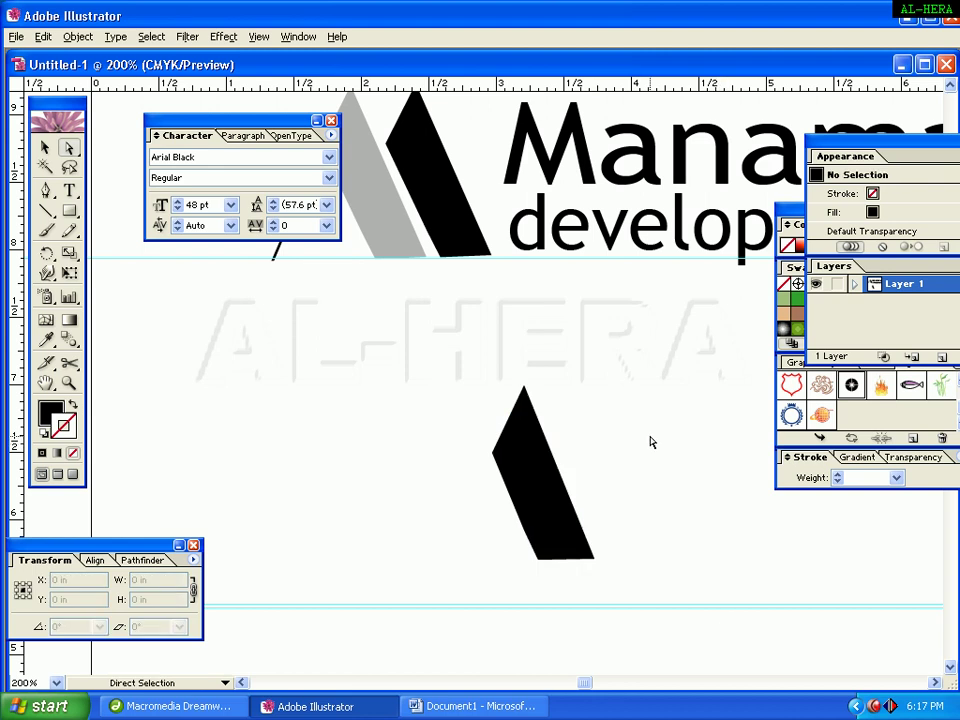
# Move the Character palette aside so it uncovers the thin line of the Manama logo mark
pyautogui.moveTo(650, 442); pyautogui.dragTo(632, 424)
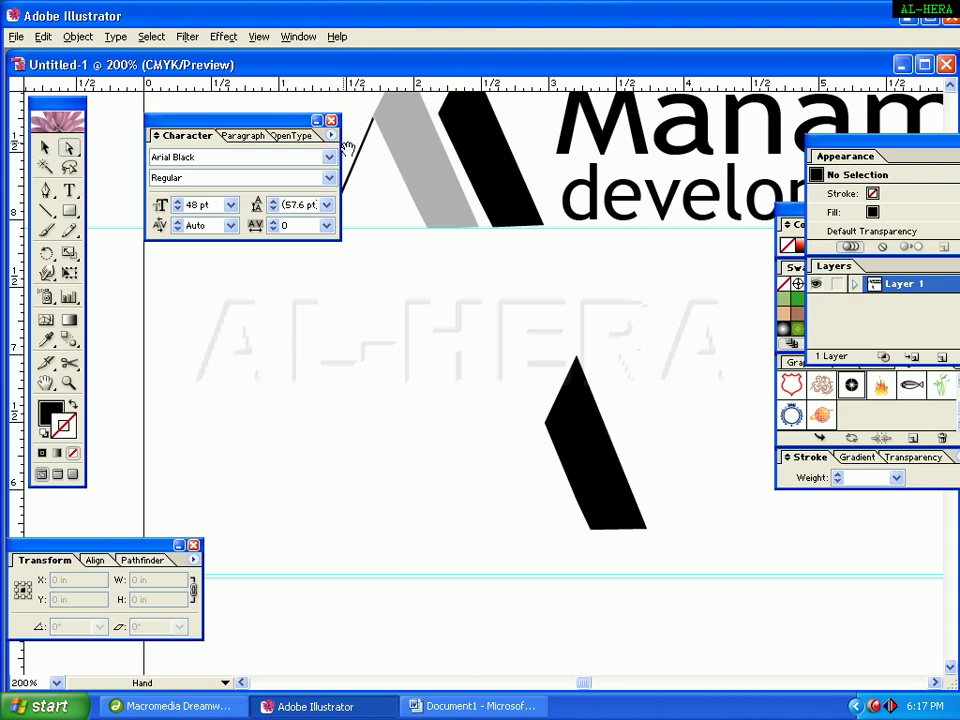
pyautogui.moveTo(225, 120); pyautogui.dragTo(188, 123)
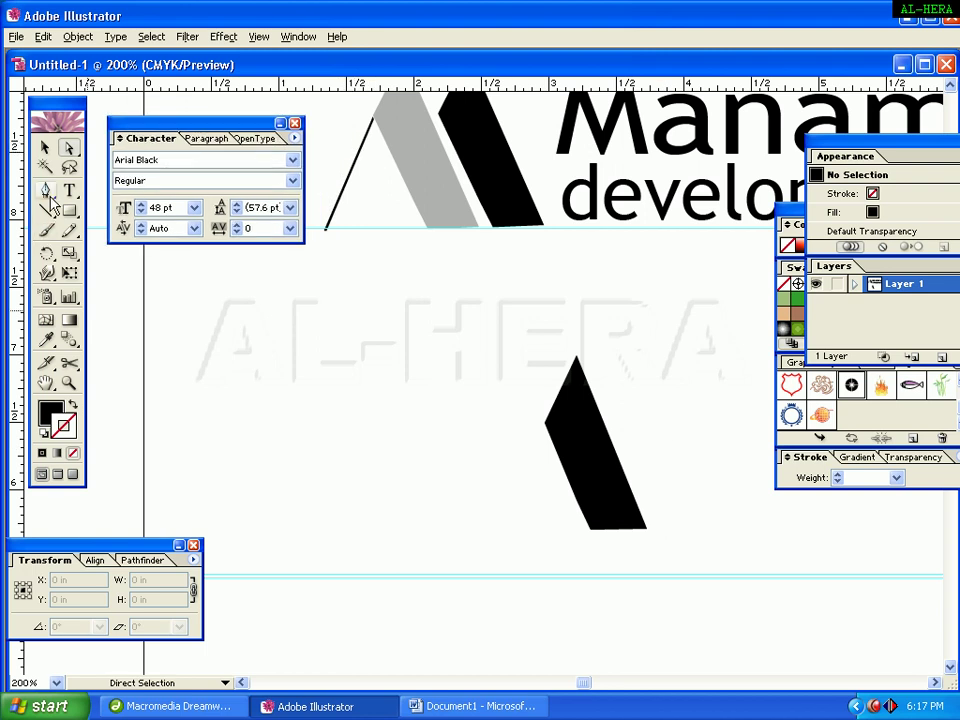
pyautogui.hotkey('ctrl', '=')
pyautogui.hotkey('ctrl', '=')
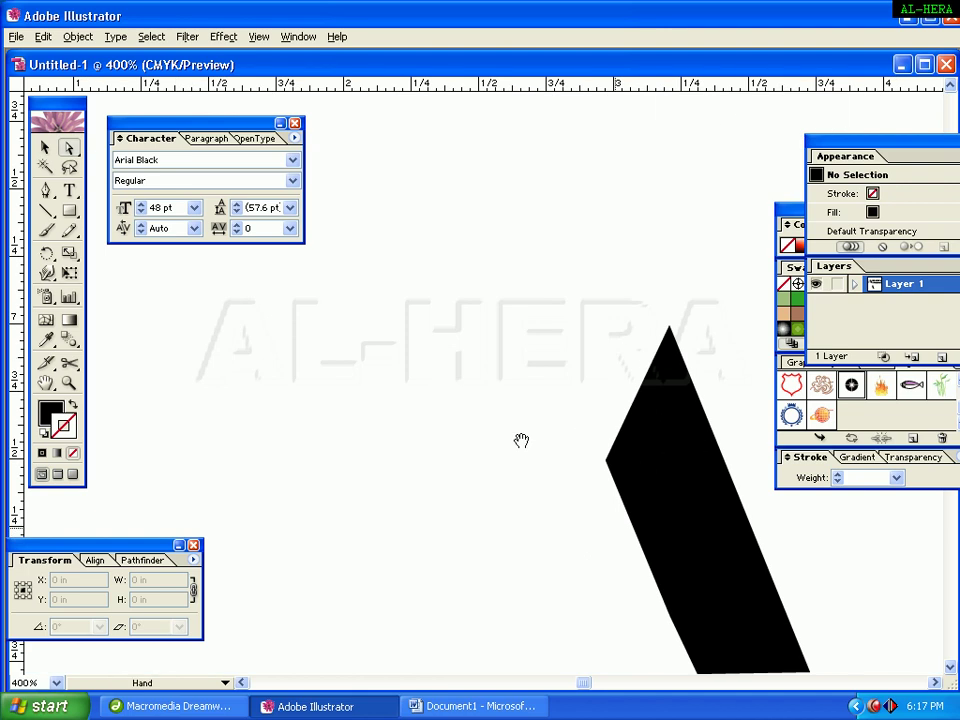
pyautogui.moveTo(521, 440); pyautogui.dragTo(435, 343)
pyautogui.hotkey('ctrl', '=')
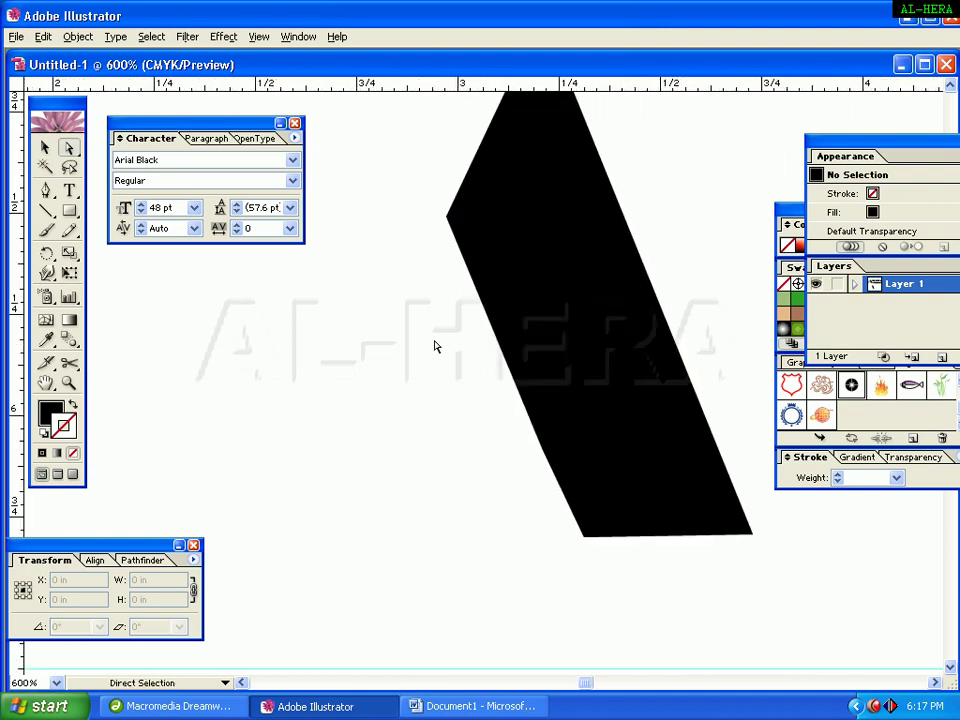
# Place a horizontal guide along the base of the slanted black stroke
pyautogui.click(46, 190)
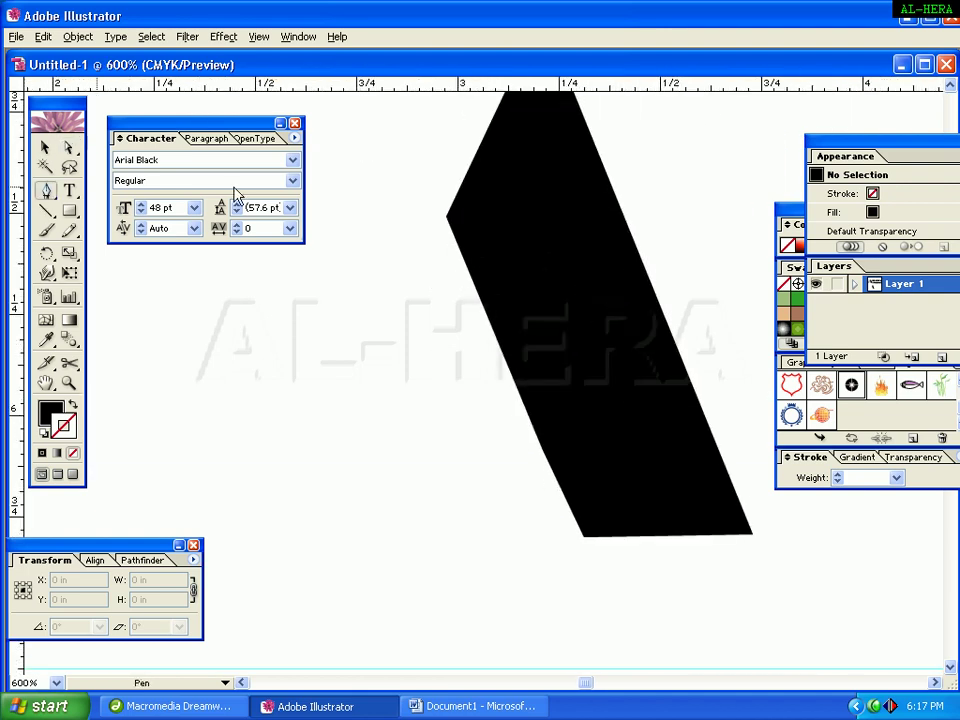
pyautogui.click(441, 224)
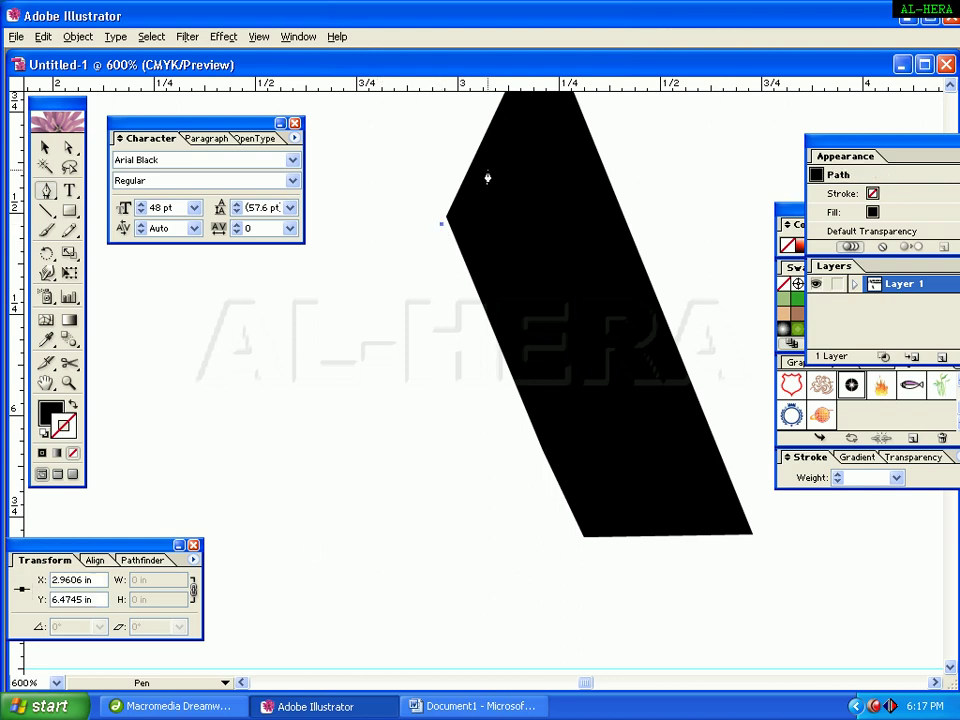
pyautogui.hotkey('ctrl', 'shift', 'a')
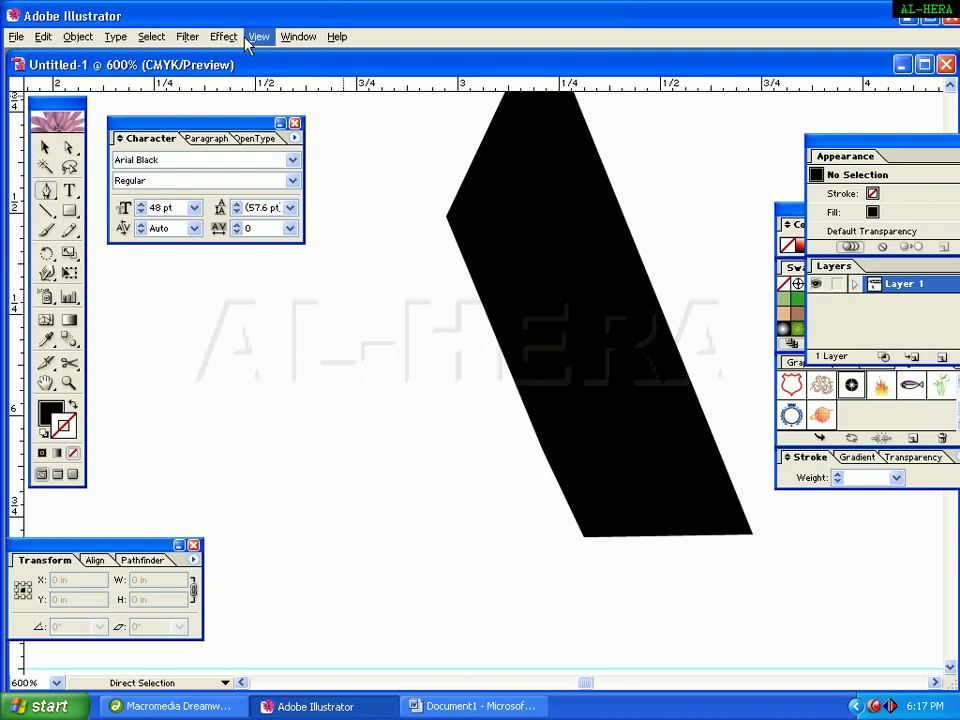
pyautogui.click(252, 38)
pyautogui.click(488, 16)
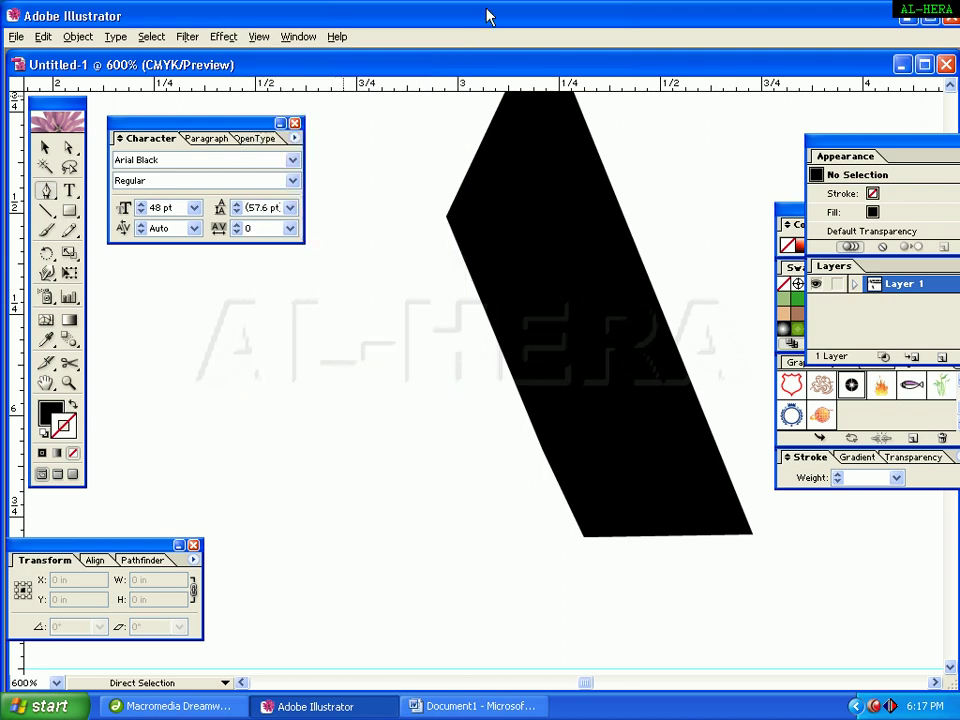
pyautogui.moveTo(427, 82); pyautogui.dragTo(446, 537)
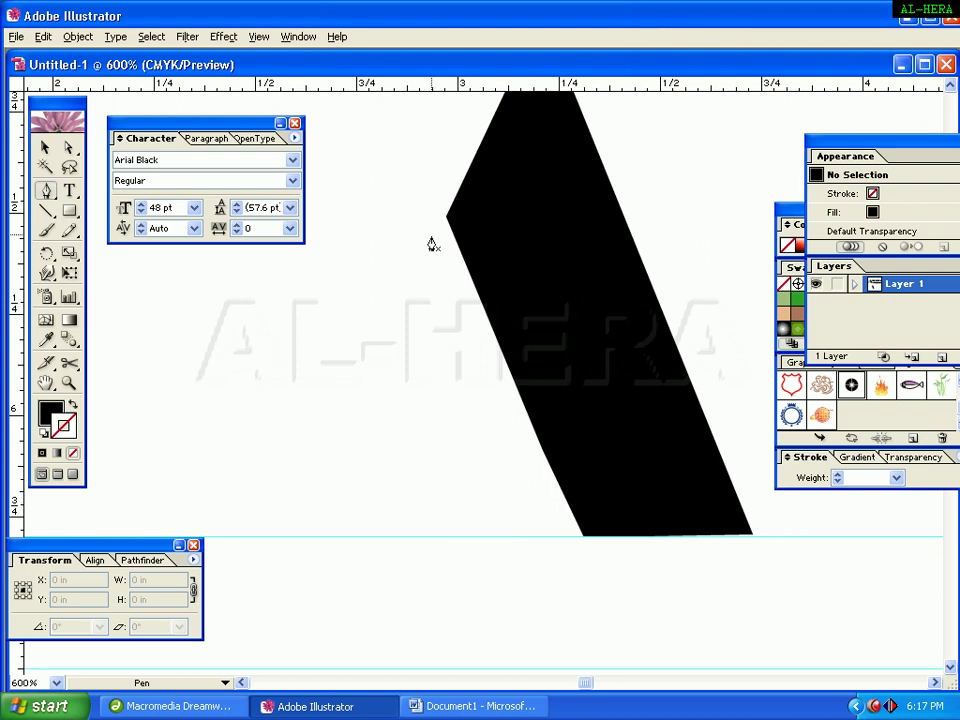
# Draw a thin slanted sliver about 0.31 in wide and 0.77 in high from beside the stroke's left corner down to the guide with the Pen tool
pyautogui.click(440, 221)
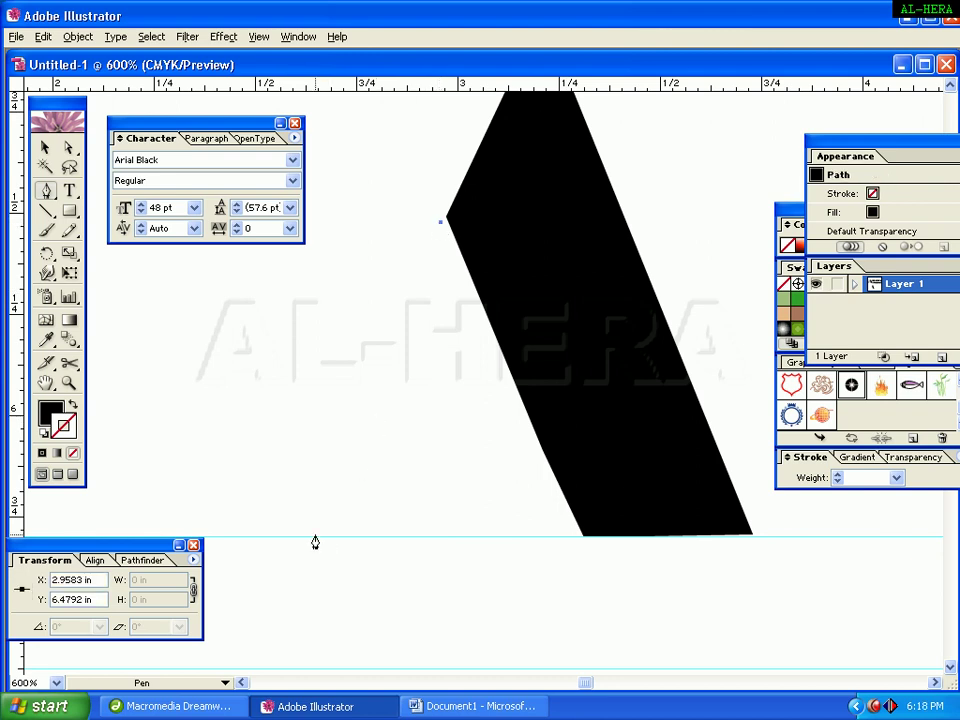
pyautogui.click(315, 533)
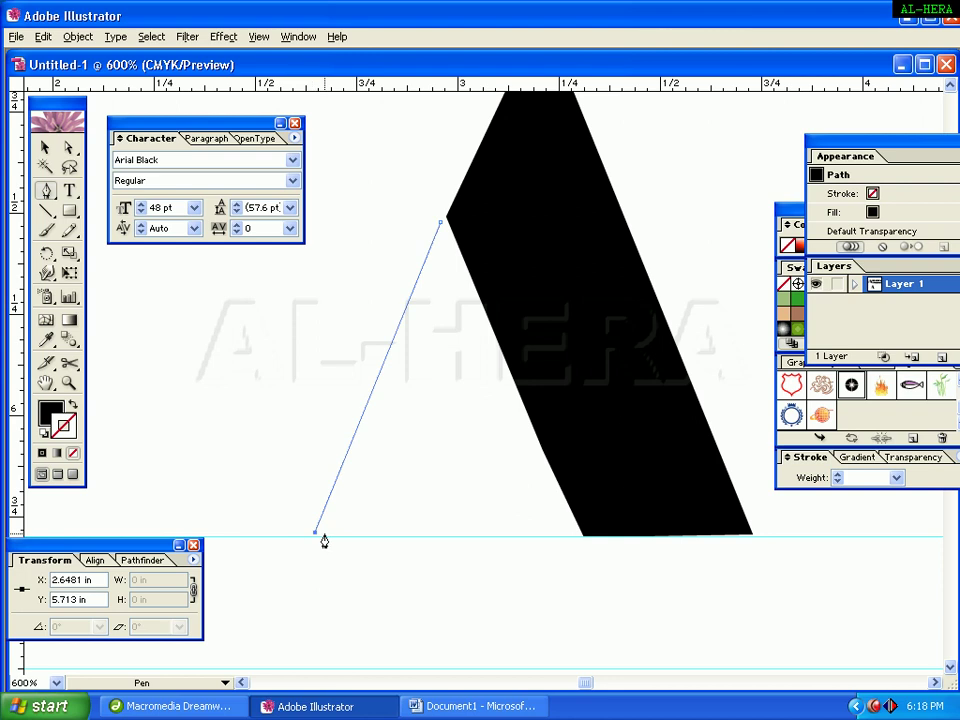
pyautogui.click(321, 534)
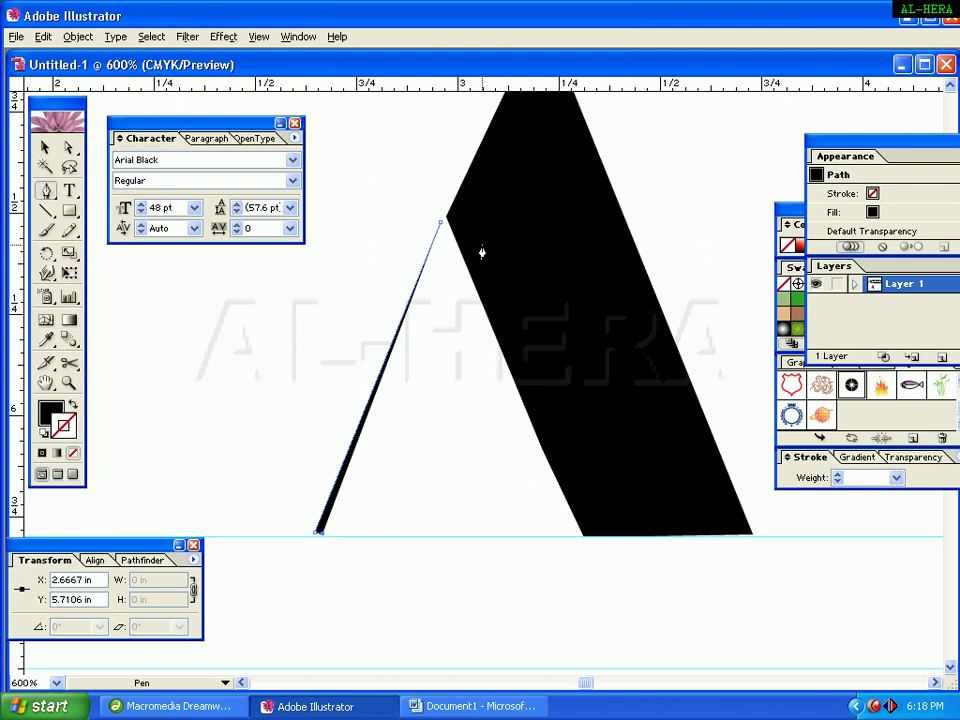
pyautogui.click(440, 223)
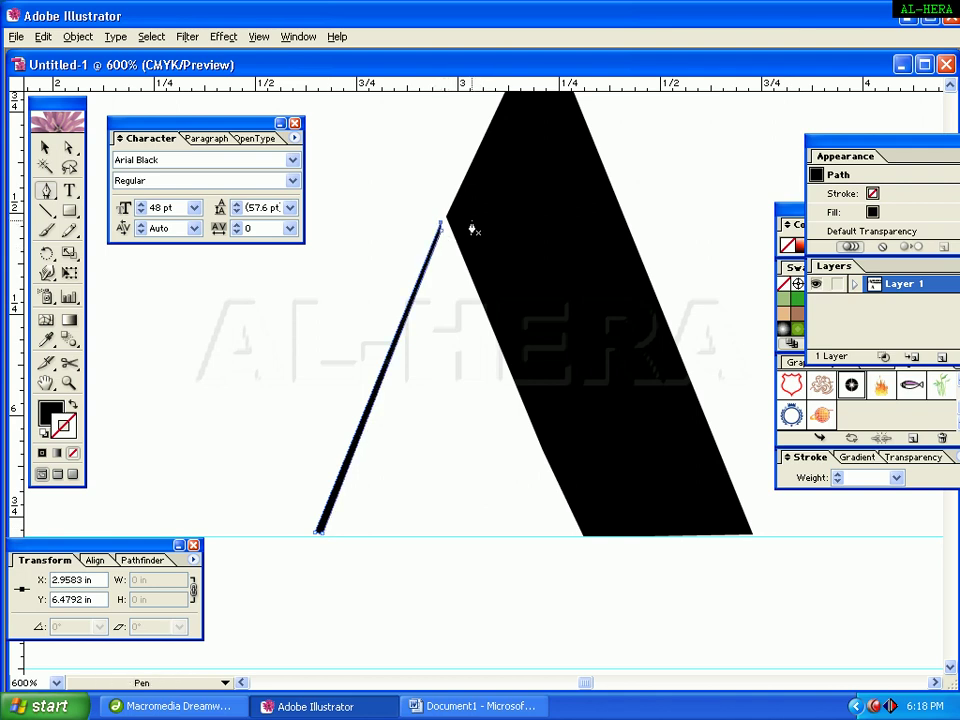
# Move the thin sliver against the thick stroke's left corner and stretch its lower end to the guide, making it about 0.33 by 0.78 in
pyautogui.click(48, 152)
pyautogui.click(390, 333)
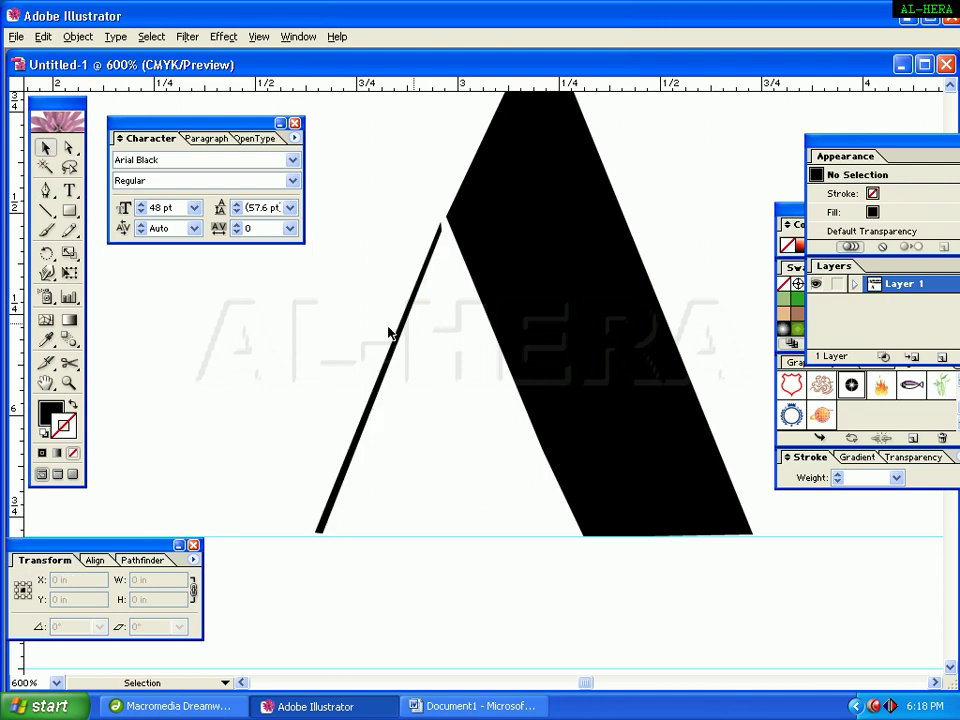
pyautogui.click(405, 258)
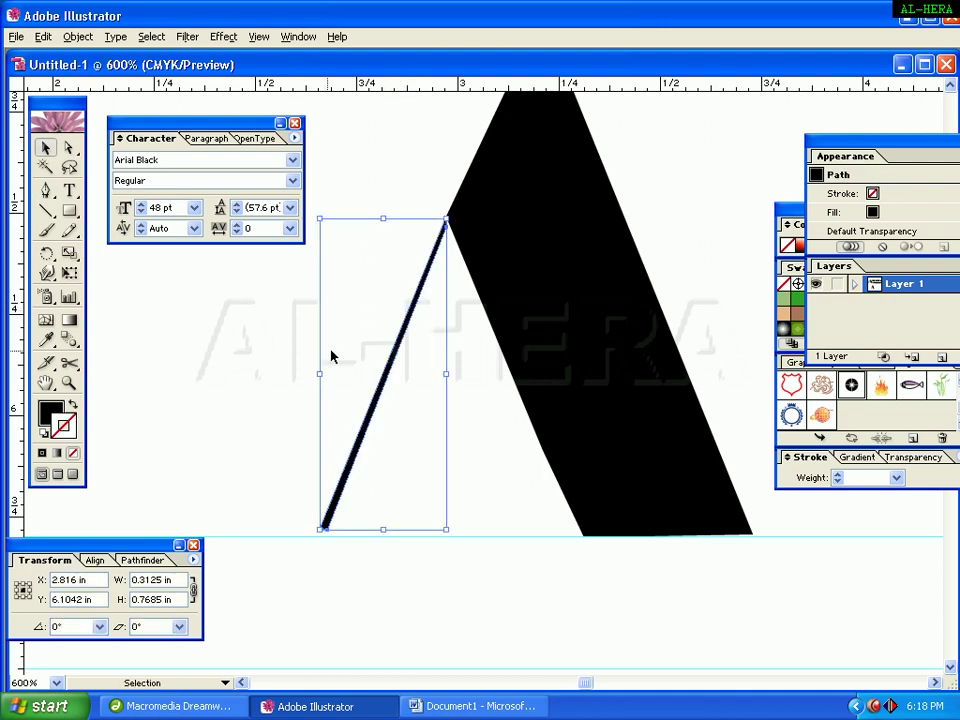
pyautogui.click(298, 354)
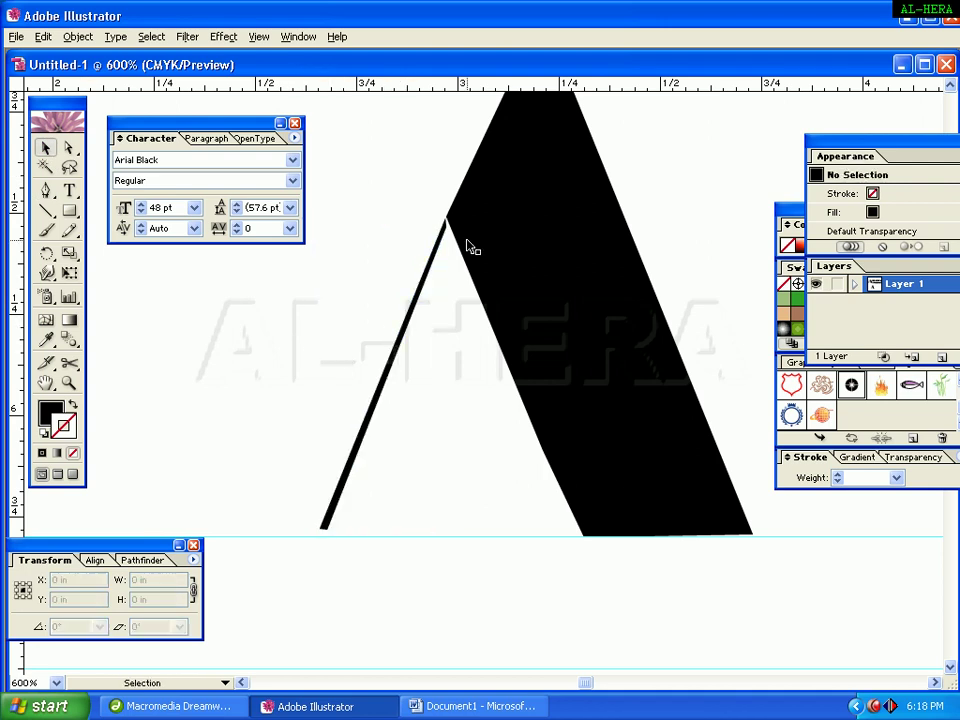
pyautogui.click(333, 516)
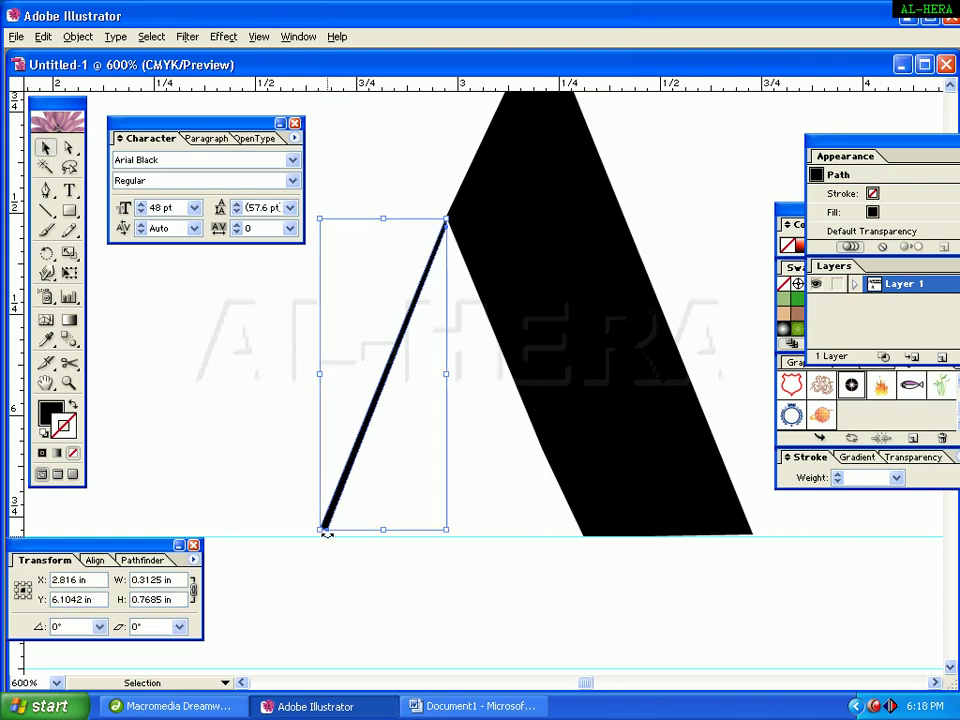
pyautogui.moveTo(320, 530); pyautogui.dragTo(314, 533)
pyautogui.click(274, 476)
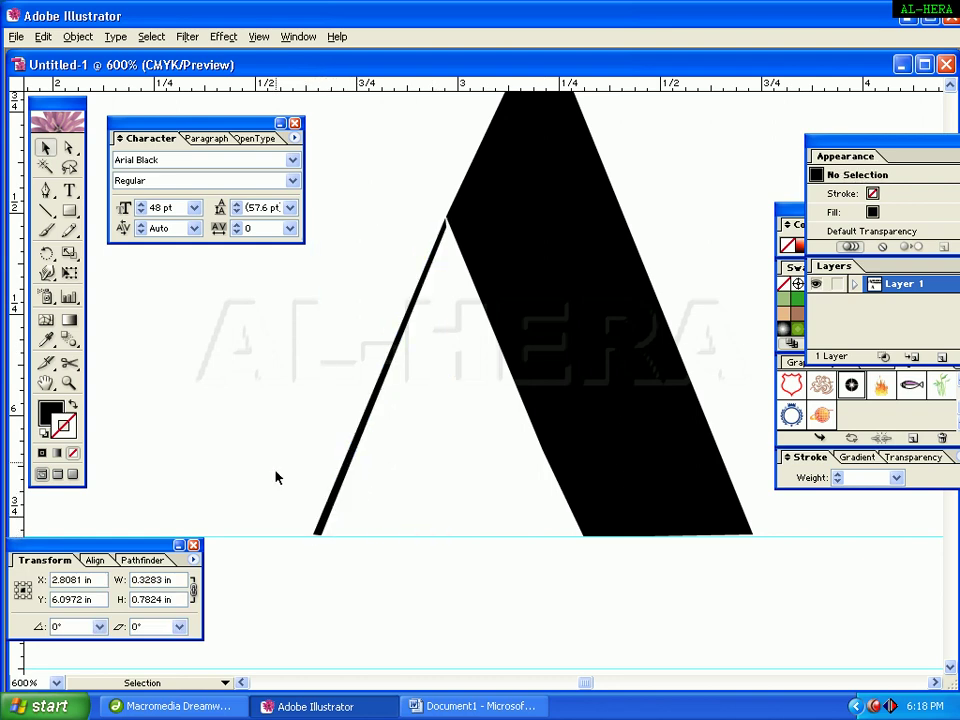
# Duplicate the thick slanted stroke to its right, leaving a narrow gap between the two strokes
pyautogui.hotkey('ctrl', '-')
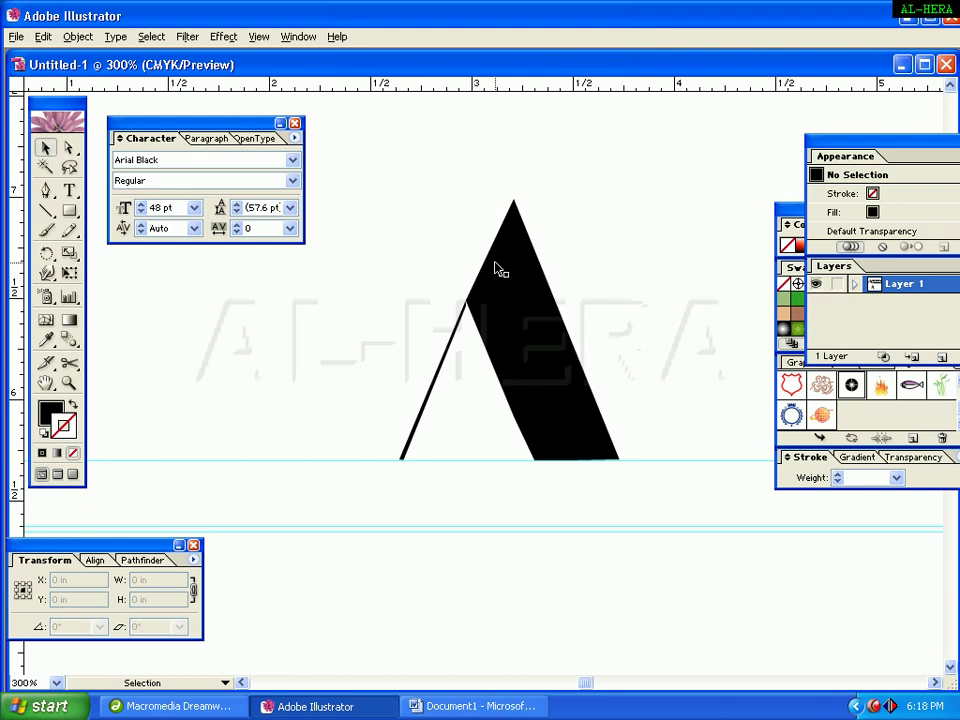
pyautogui.moveTo(497, 208); pyautogui.dragTo(497, 456)
pyautogui.moveTo(533, 490); pyautogui.dragTo(563, 437)
pyautogui.press('v')
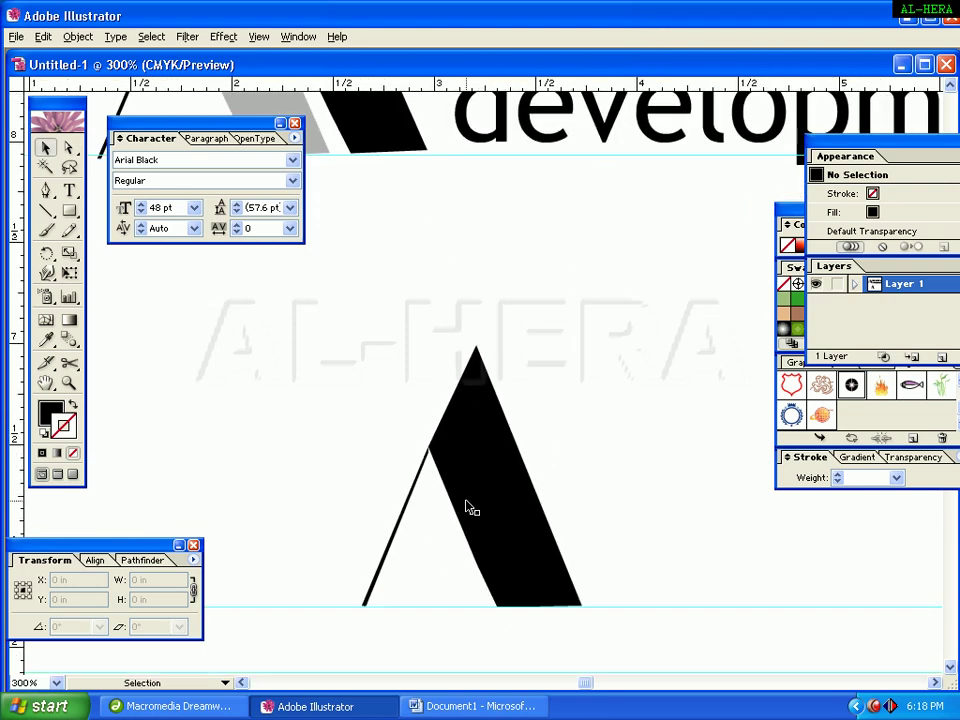
pyautogui.moveTo(583, 251); pyautogui.dragTo(596, 408)
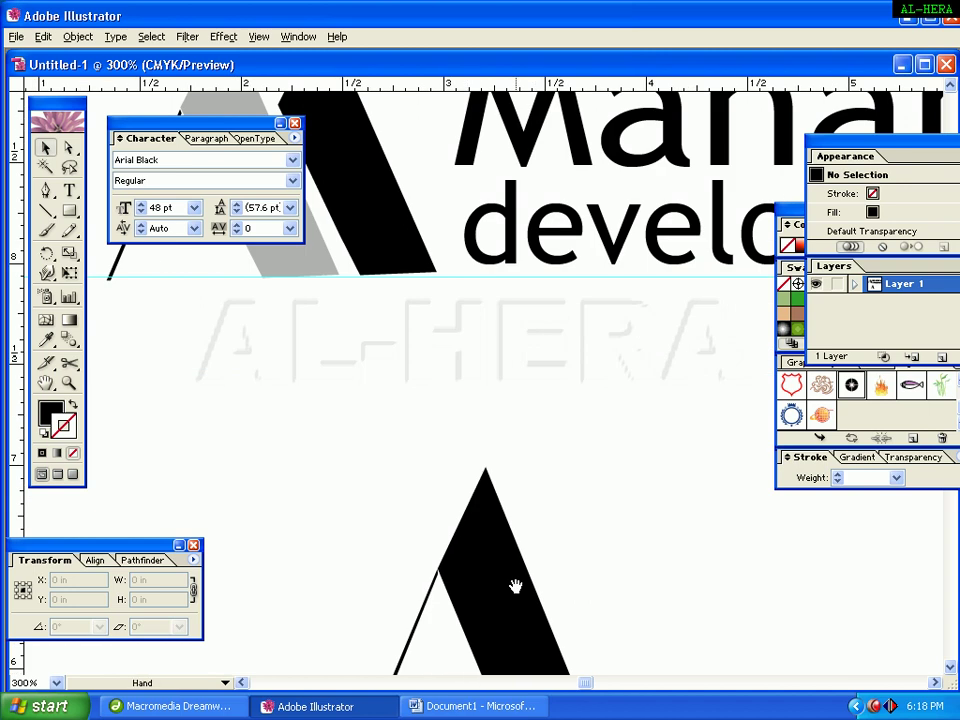
pyautogui.moveTo(515, 586); pyautogui.dragTo(476, 454)
pyautogui.click(474, 500)
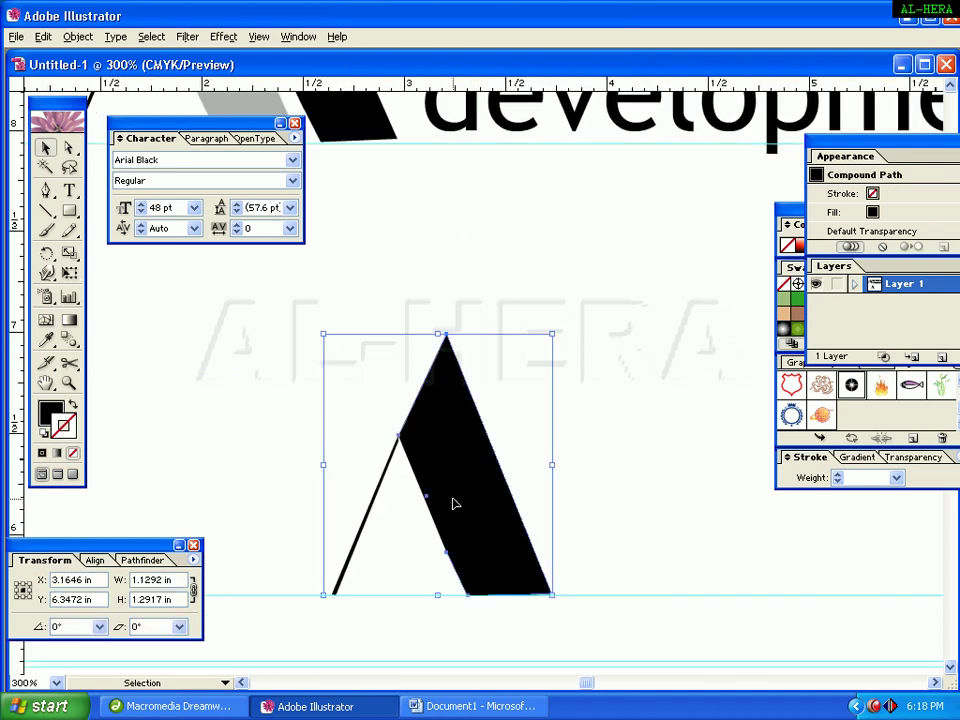
pyautogui.moveTo(453, 503); pyautogui.dragTo(562, 502)
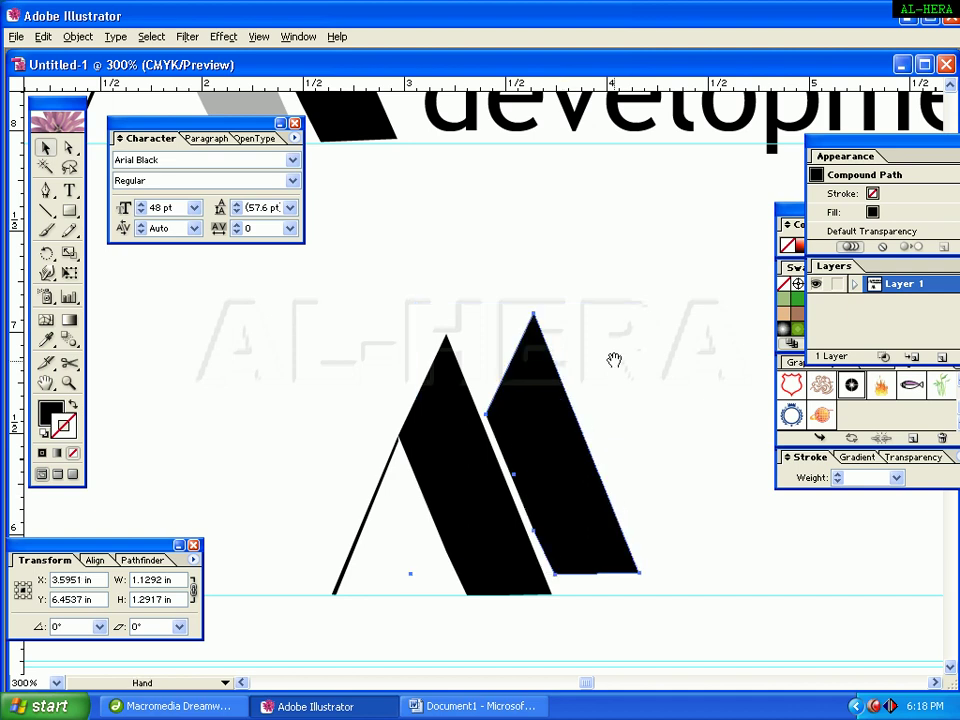
# Place a horizontal guide at the original stroke's tip and move the copied stroke down to line up with it
pyautogui.moveTo(614, 360); pyautogui.dragTo(626, 315)
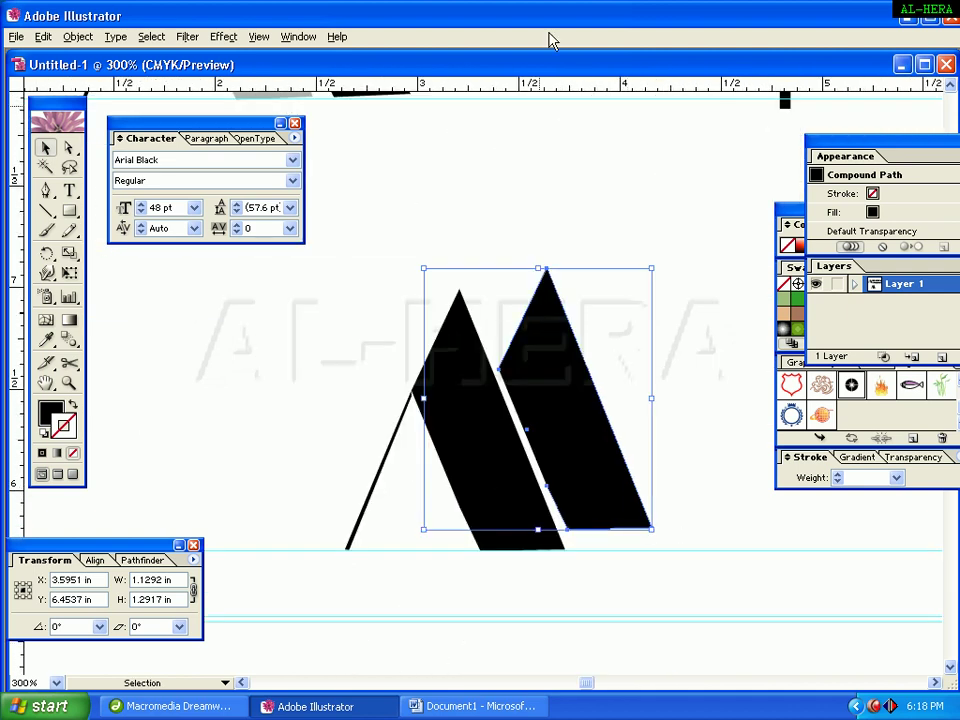
pyautogui.moveTo(510, 88); pyautogui.dragTo(505, 297)
pyautogui.moveTo(563, 343); pyautogui.dragTo(581, 366)
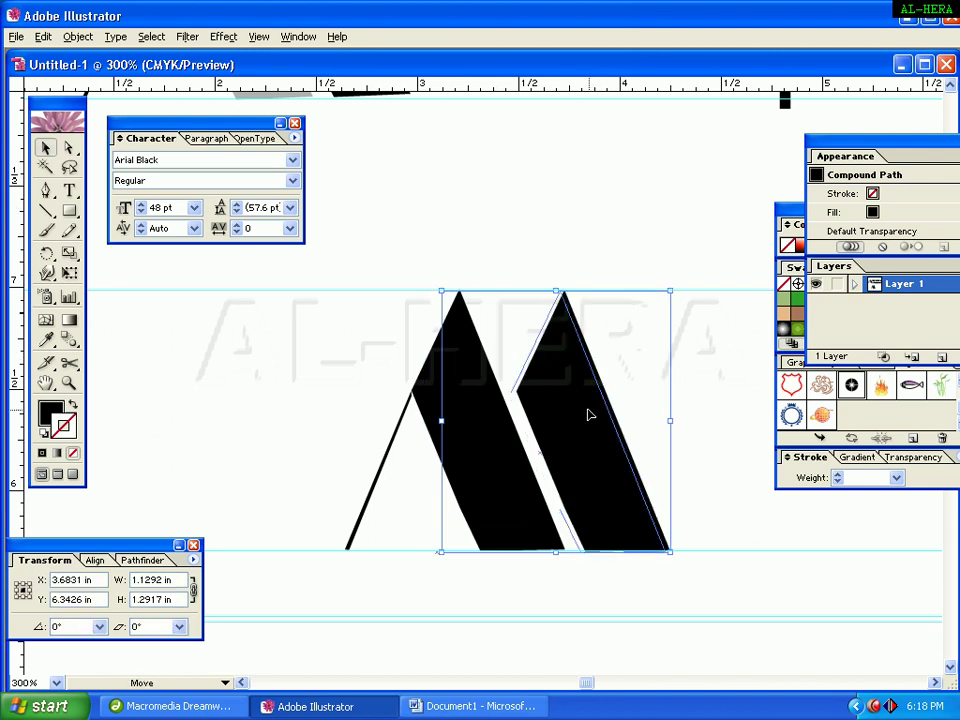
# Nudge the copied stroke left to narrow the gap between the two thick strokes
pyautogui.moveTo(590, 414); pyautogui.dragTo(590, 414)
pyautogui.press('Left')
pyautogui.press('Left')
pyautogui.press('Left')
pyautogui.press('Left')
pyautogui.press('Left')
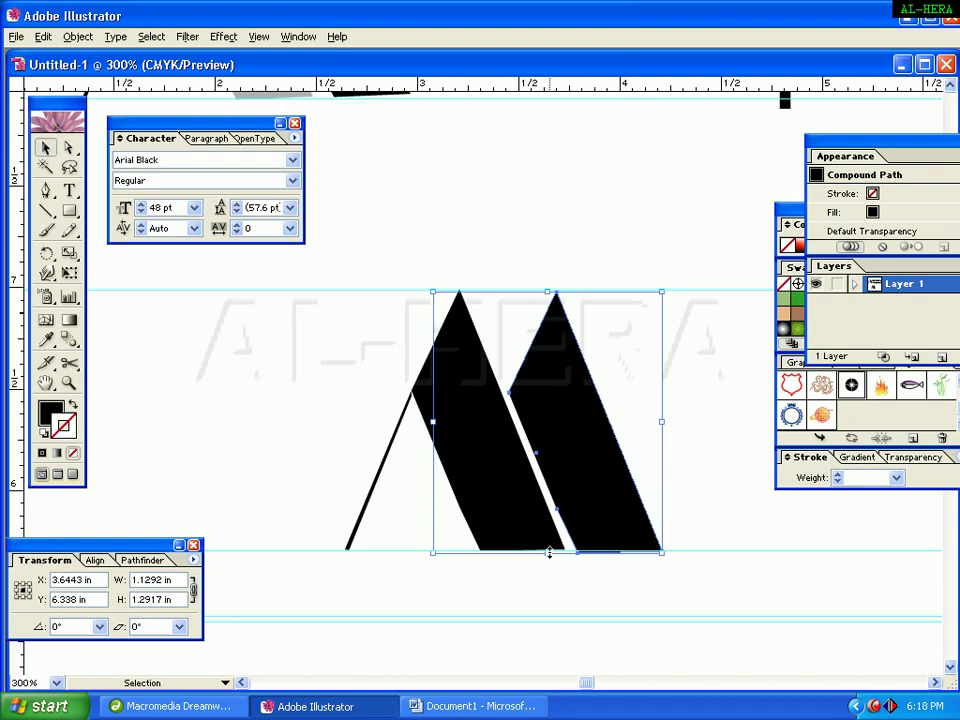
pyautogui.click(690, 432)
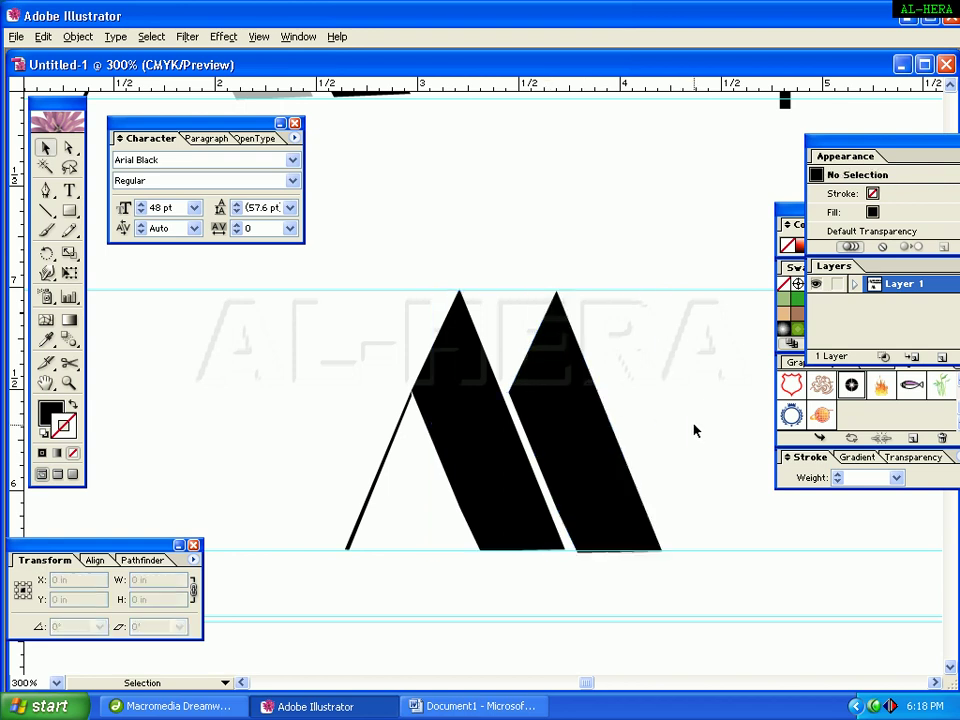
# Shorten the copied stroke from its base to about 1.27 in high so it sits level with the lower guide
pyautogui.click(537, 518)
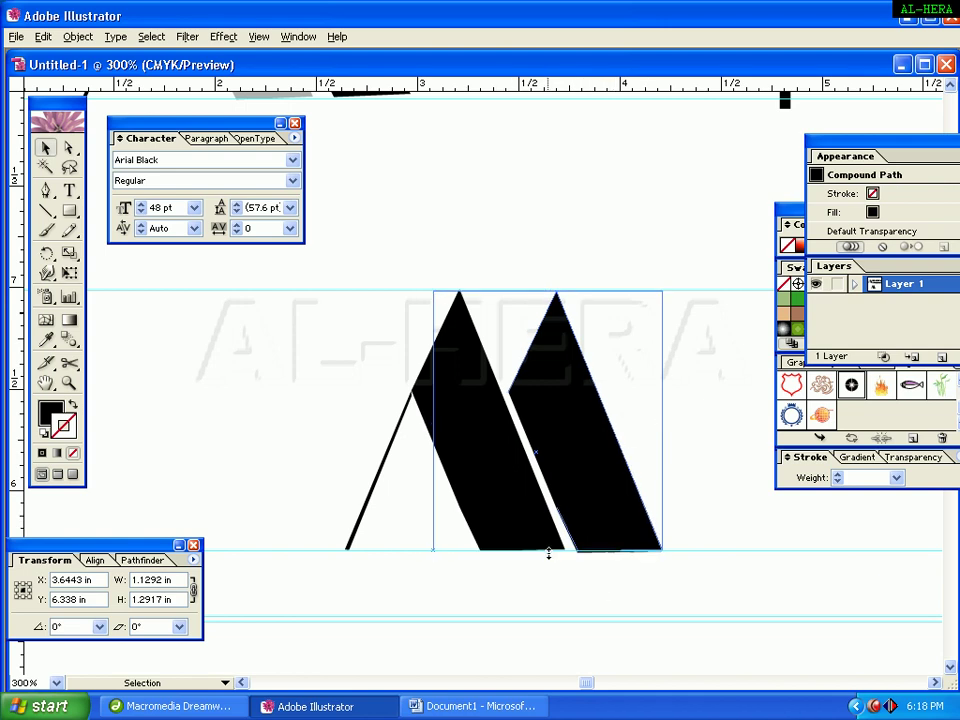
pyautogui.moveTo(547, 552); pyautogui.dragTo(547, 551)
pyautogui.click(495, 551)
pyautogui.click(606, 545)
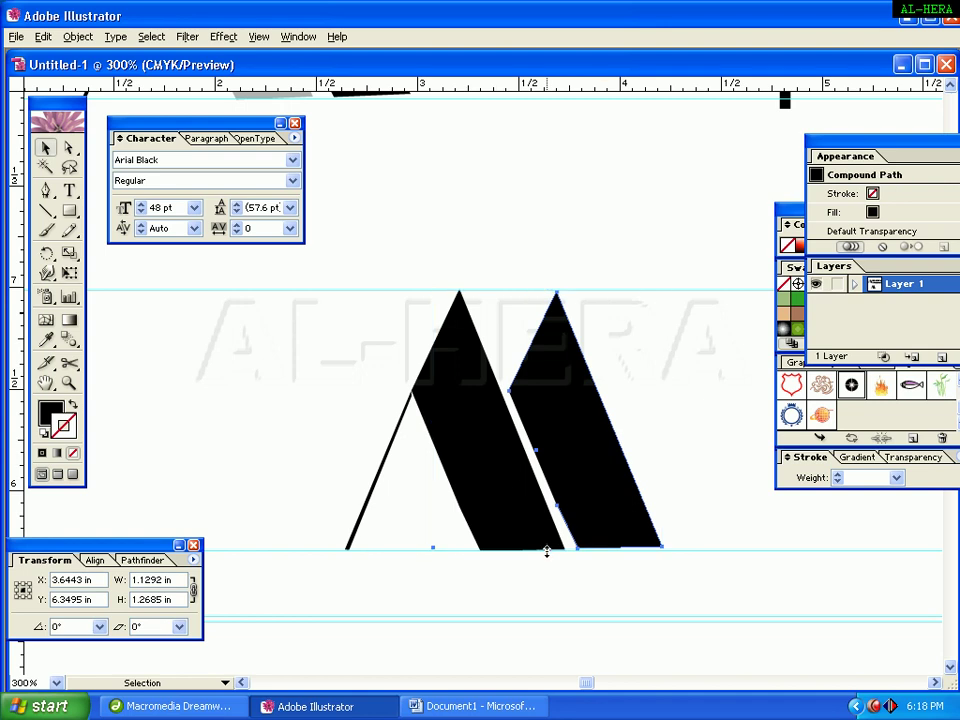
pyautogui.click(575, 569)
pyautogui.click(588, 528)
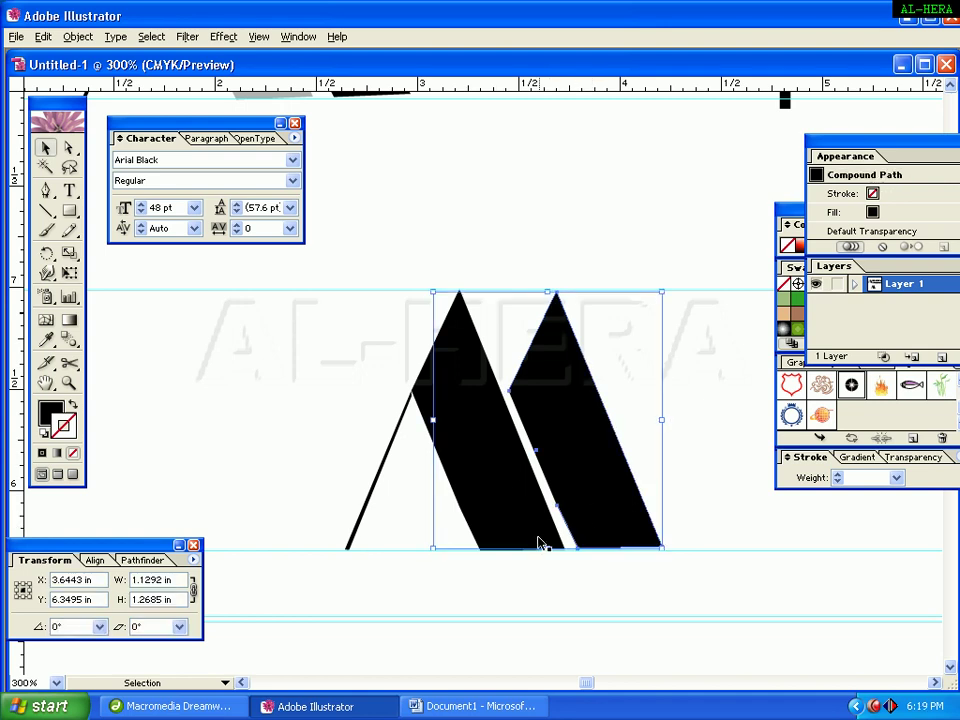
pyautogui.click(514, 566)
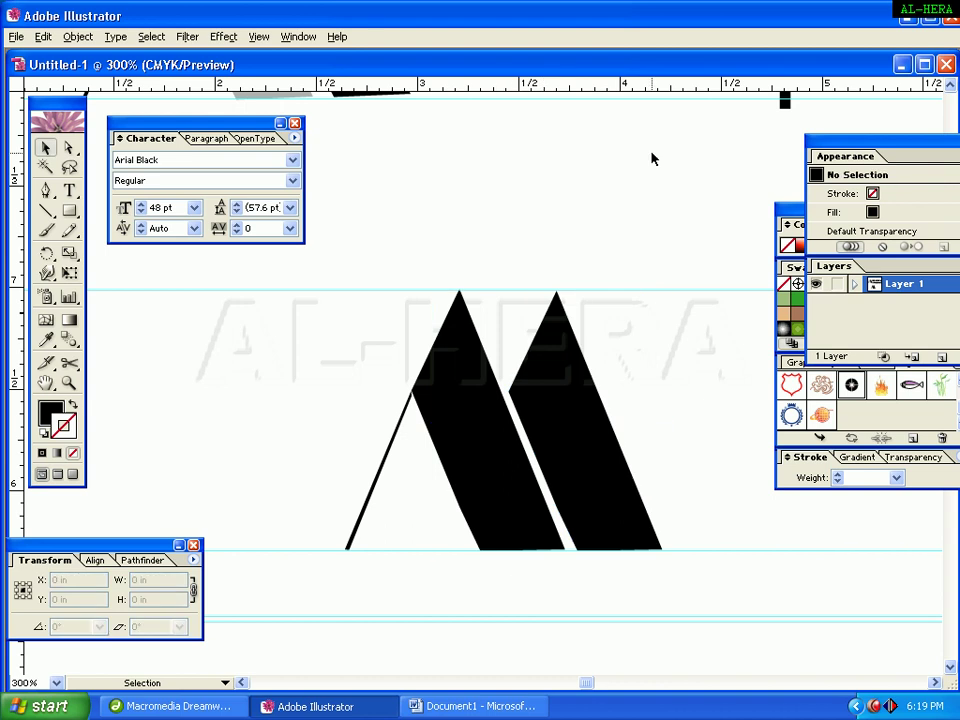
# Fill the left thick stroke with the light gray swatch to match the reference logo, leaving its outline set to none
pyautogui.scroll(6, 600, 250)
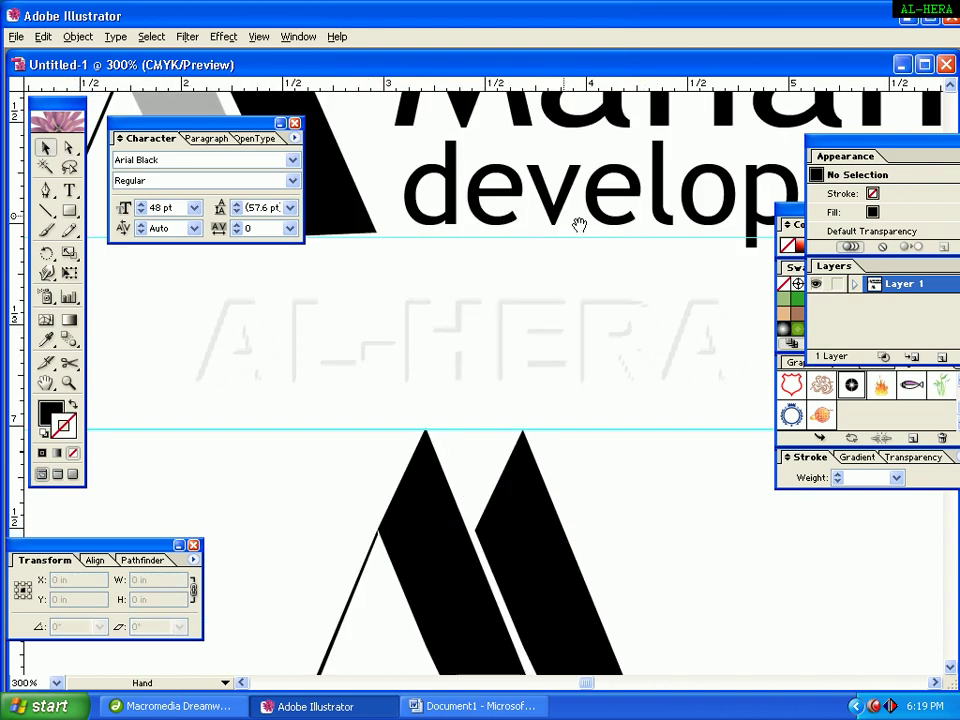
pyautogui.press('v')
pyautogui.scroll(-2, 420, 339)
pyautogui.click(357, 288)
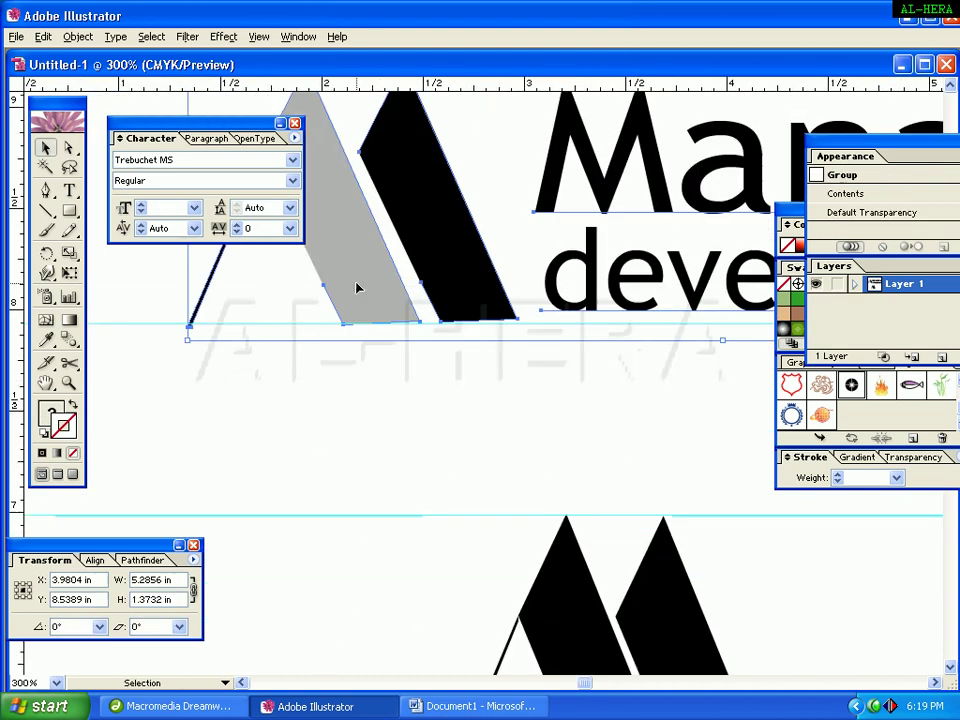
pyautogui.click(531, 579)
pyautogui.moveTo(630, 605); pyautogui.dragTo(482, 229)
pyautogui.click(427, 308)
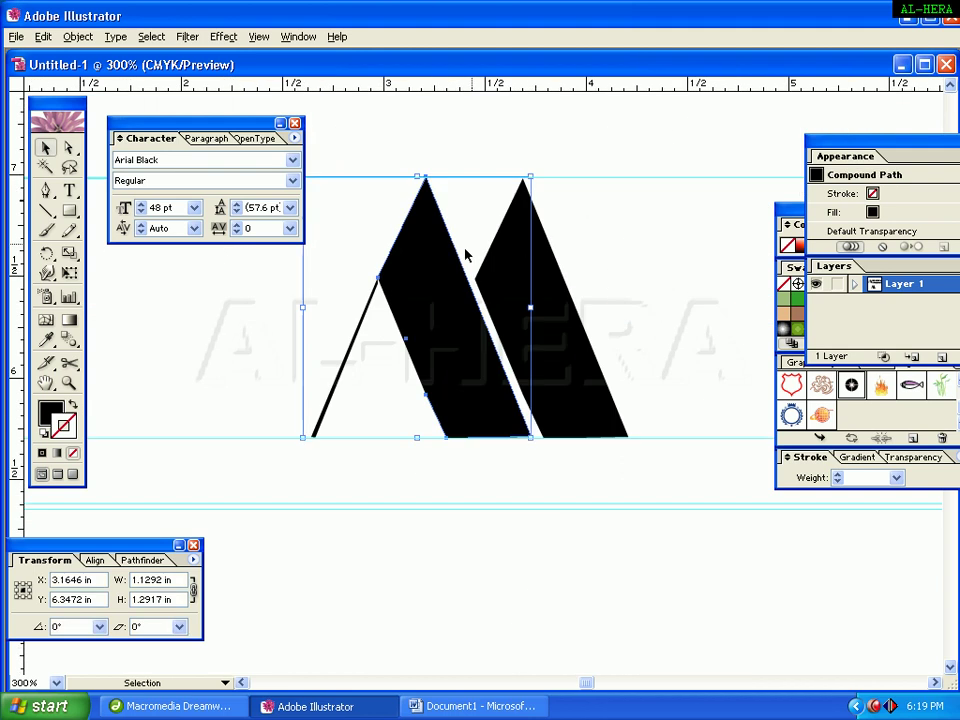
pyautogui.click(802, 211)
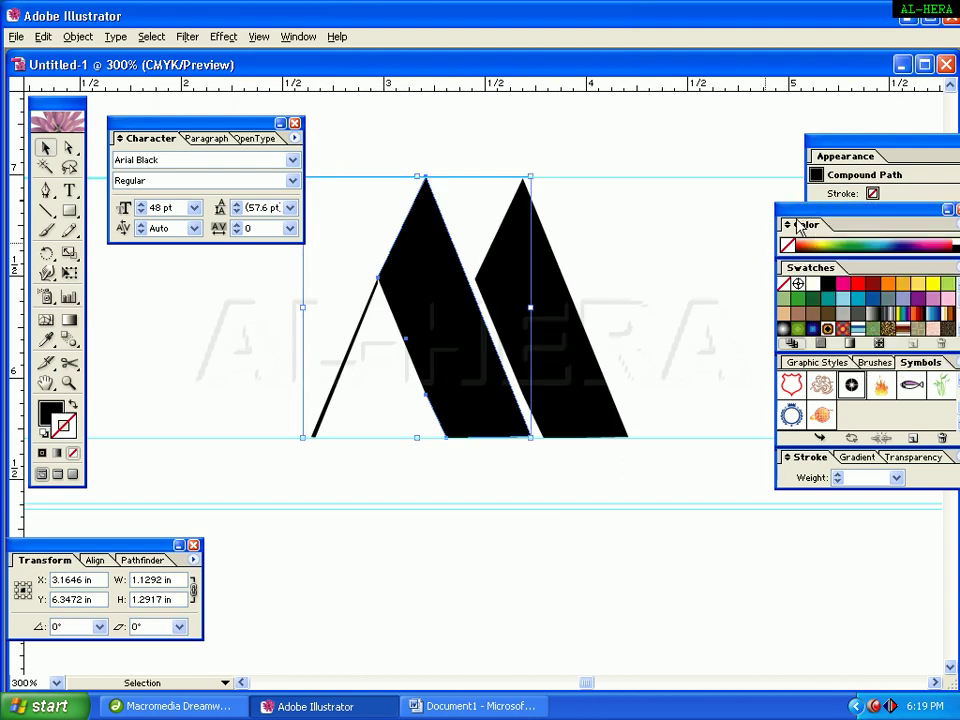
pyautogui.click(847, 321)
pyautogui.click(63, 422)
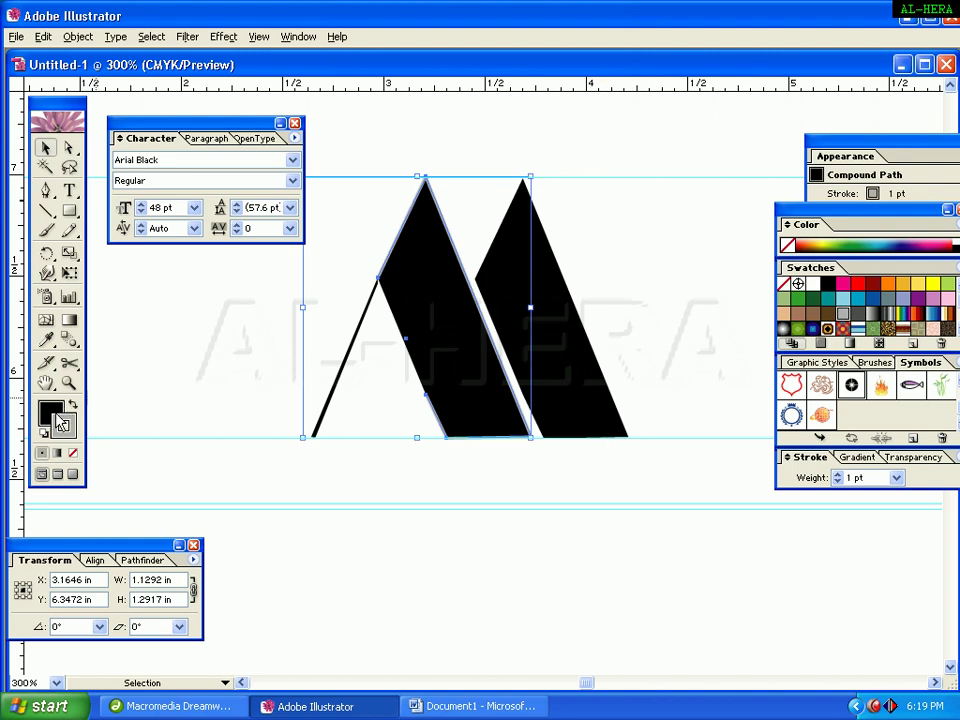
pyautogui.press('/')
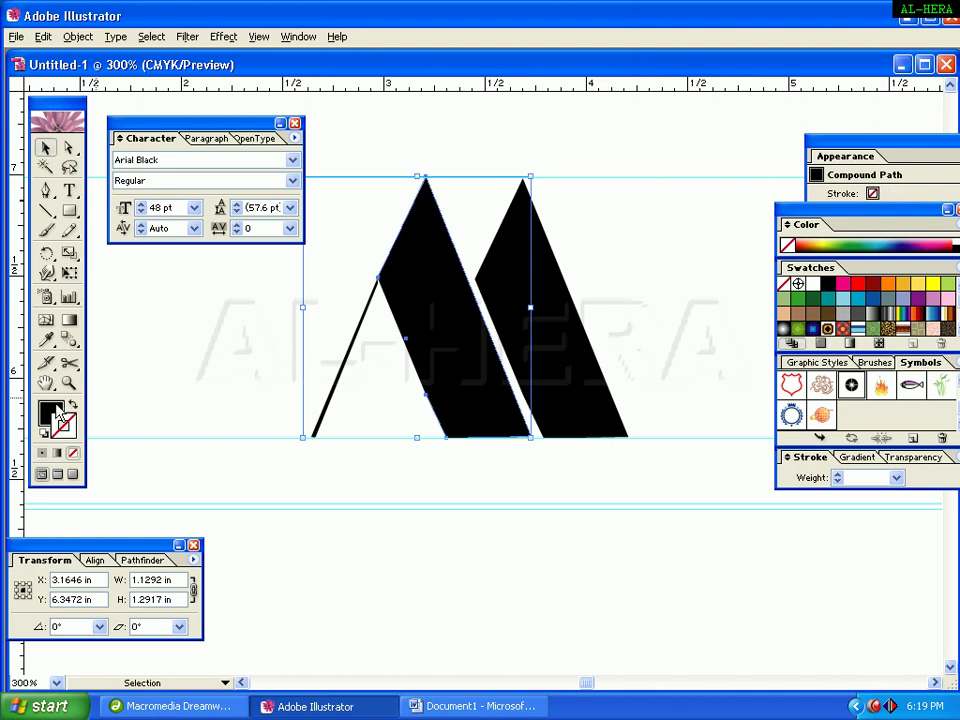
pyautogui.click(52, 414)
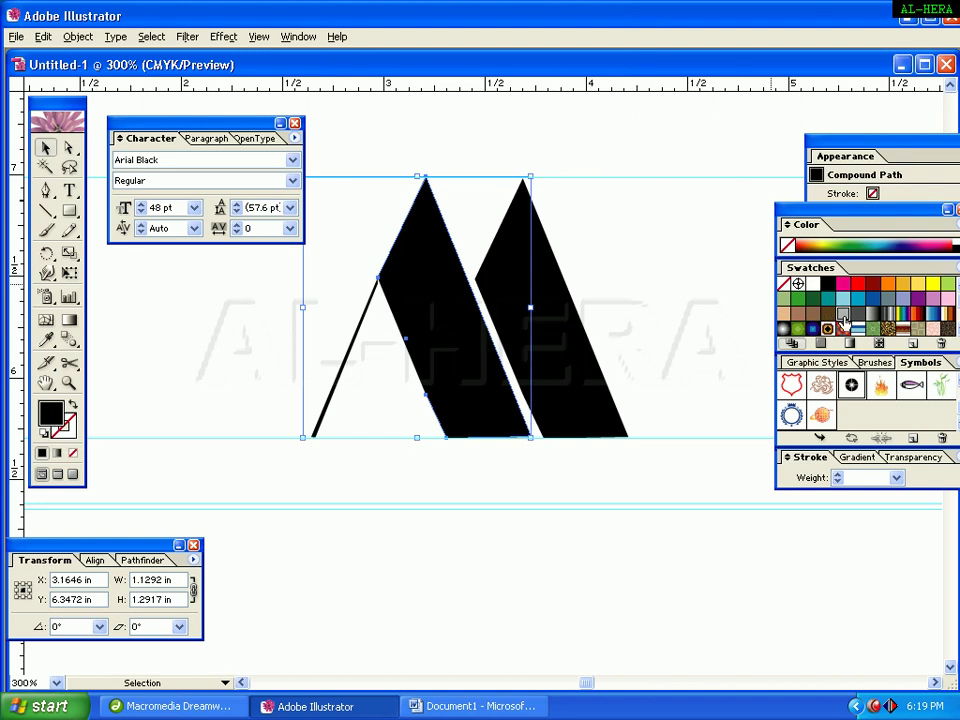
pyautogui.click(692, 334)
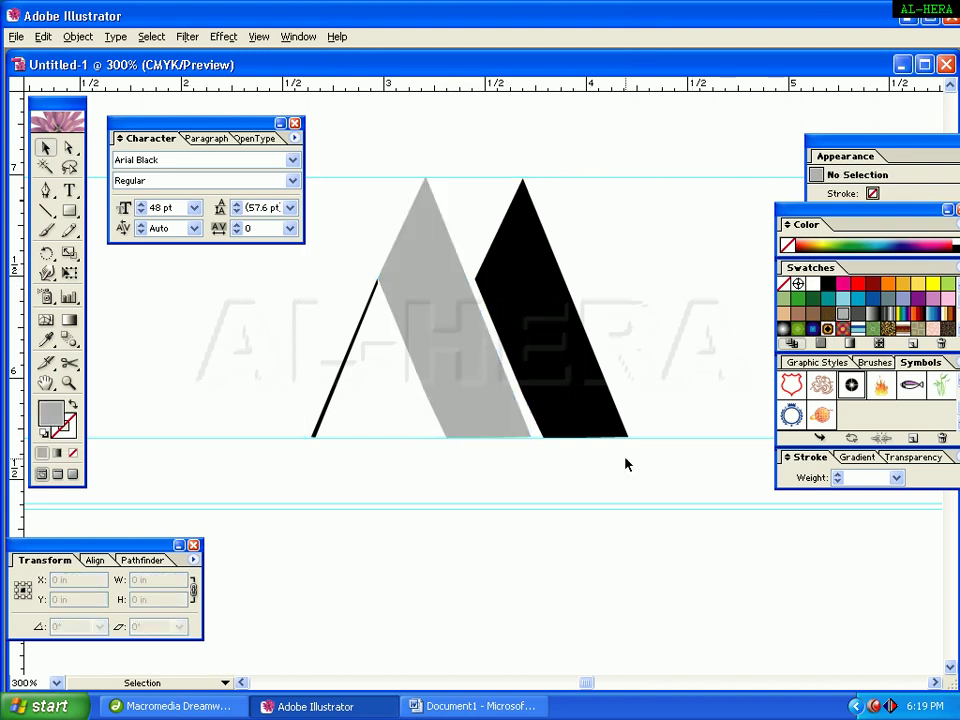
# Examine the black stroke and compare the recreated mark with the reference logo above it
pyautogui.click(561, 436)
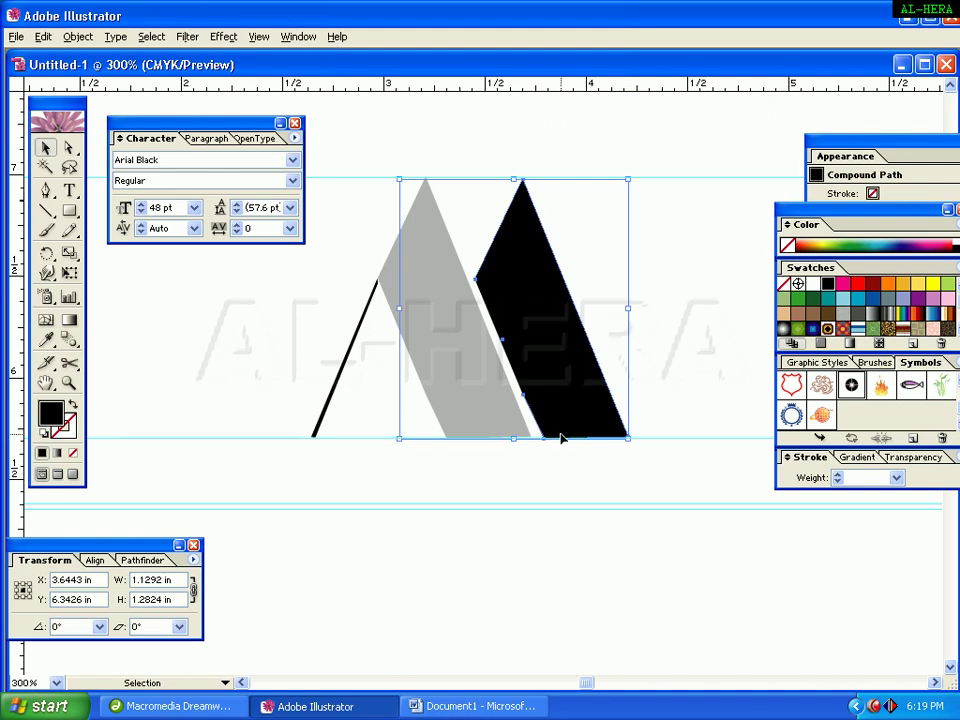
pyautogui.click(583, 493)
pyautogui.hotkey('ctrl', '-')
pyautogui.hotkey('ctrl', '-')
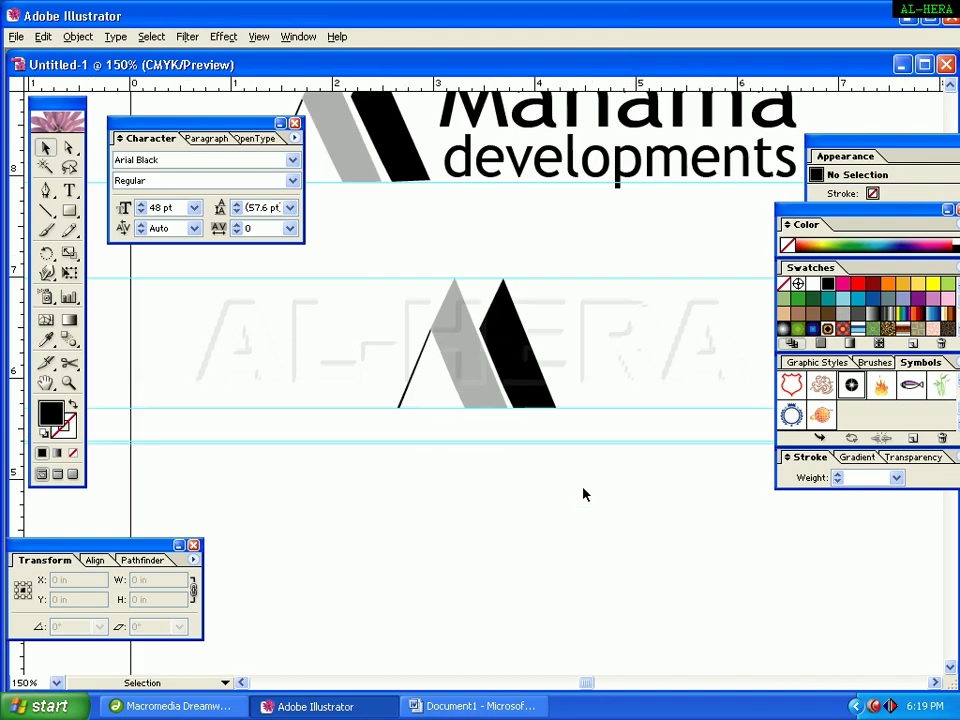
pyautogui.moveTo(654, 375); pyautogui.dragTo(519, 405)
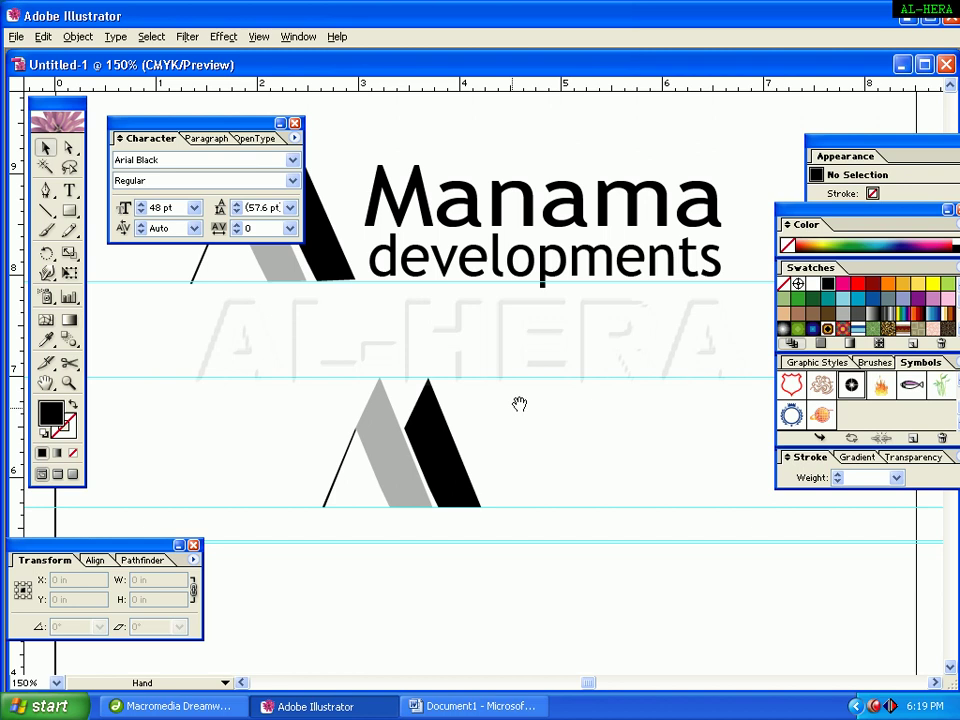
pyautogui.hotkey('ctrl', '+')
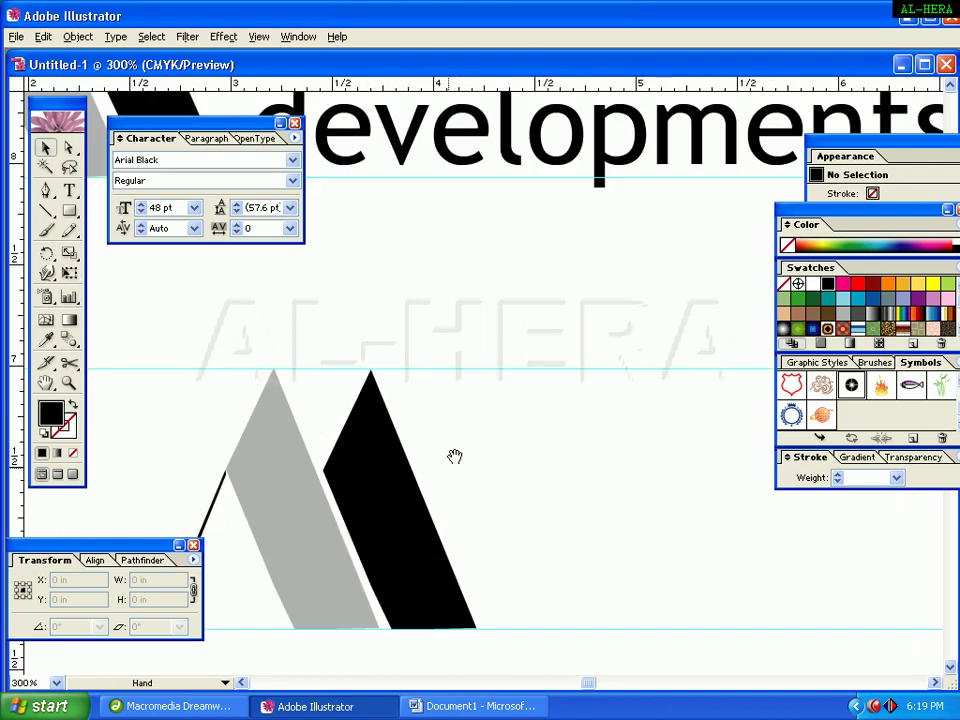
pyautogui.moveTo(456, 454); pyautogui.dragTo(585, 176)
pyautogui.click(410, 164)
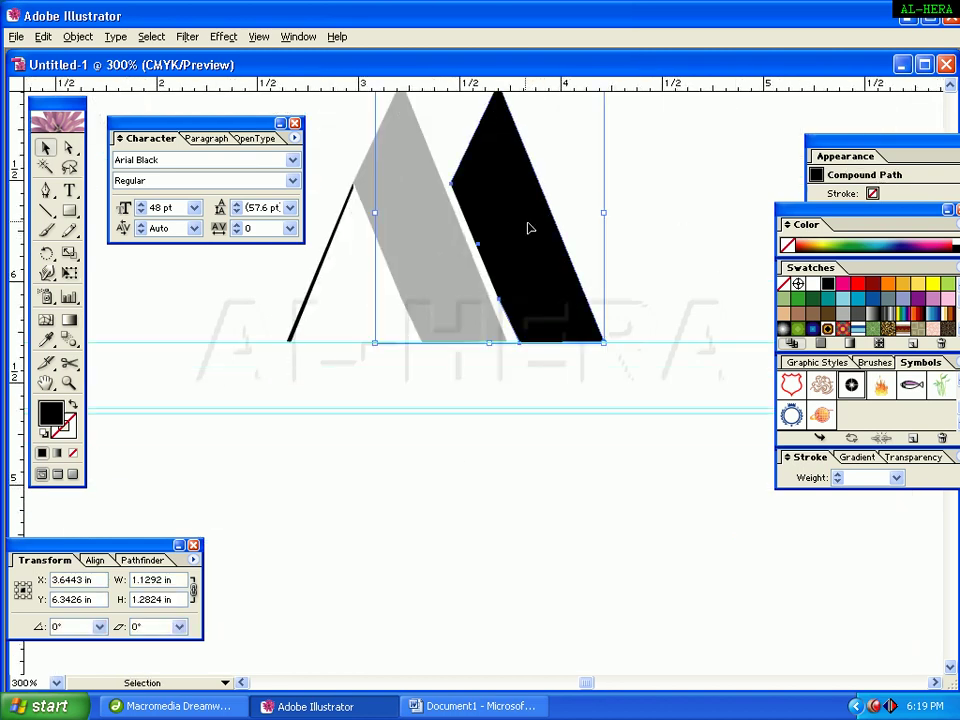
pyautogui.click(638, 257)
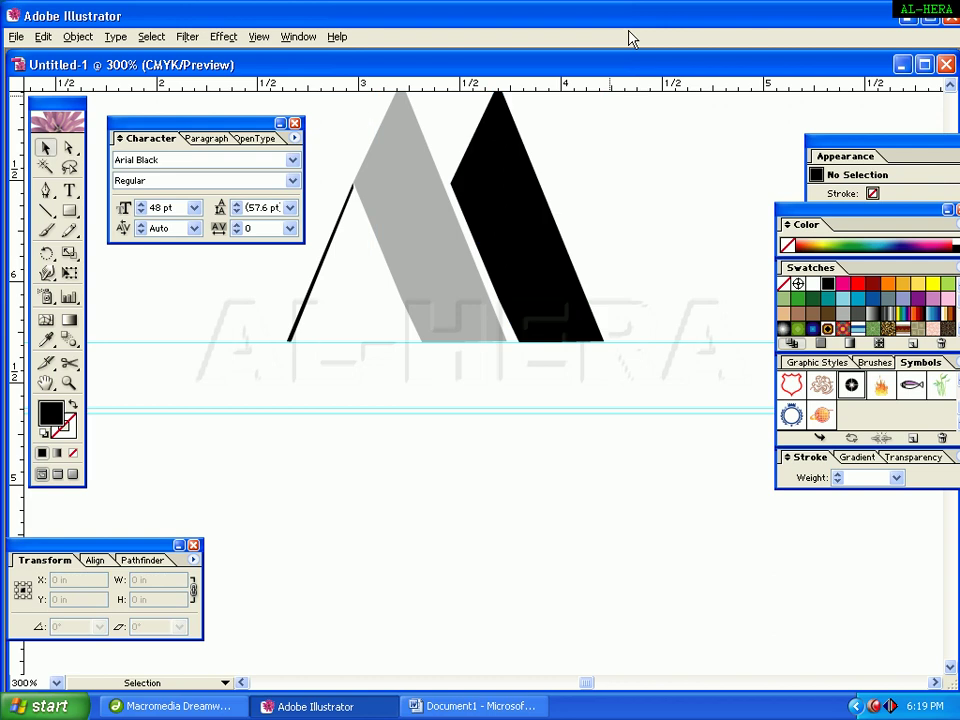
pyautogui.click(552, 260)
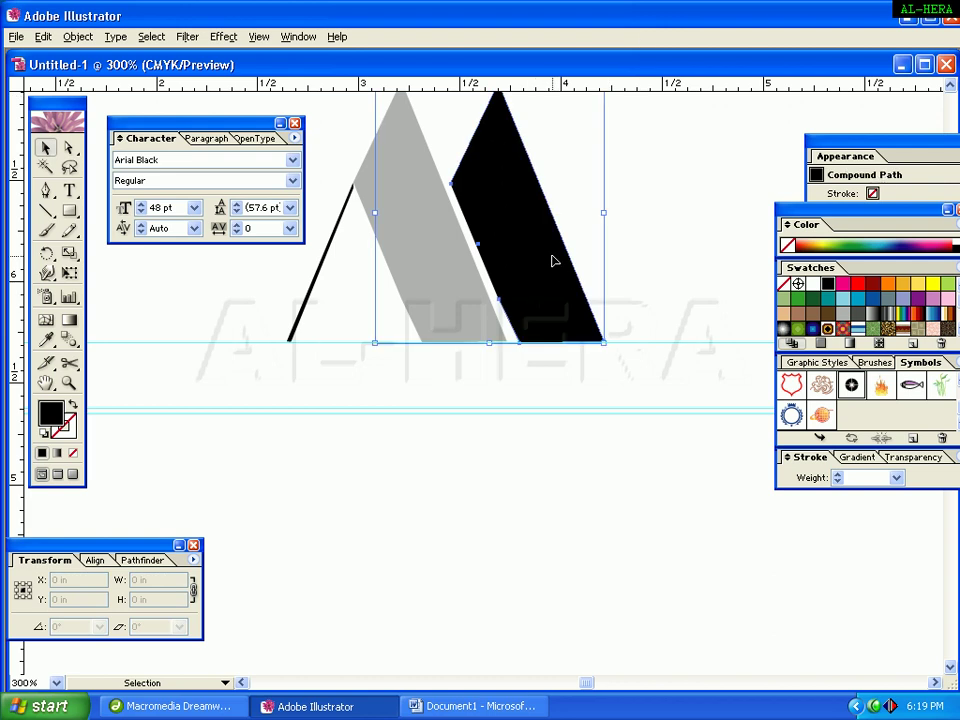
pyautogui.click(658, 231)
# Try to adjust the lower inner corner point of the black stroke at the base guide
pyautogui.click(563, 324)
pyautogui.press('a')
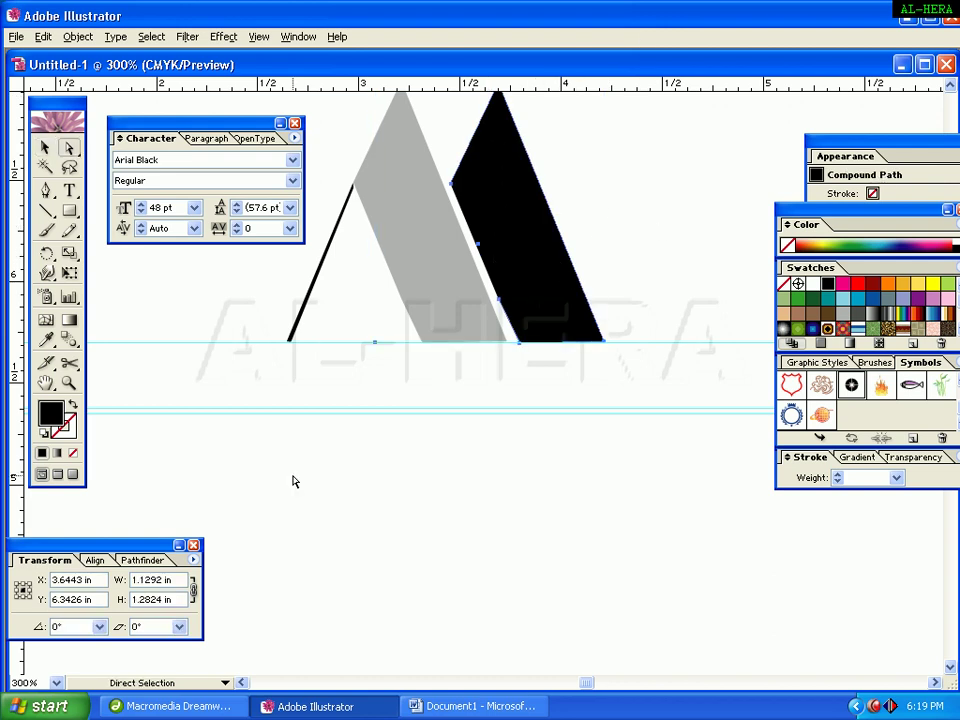
pyautogui.click(293, 480)
pyautogui.click(520, 345)
pyautogui.click(519, 343)
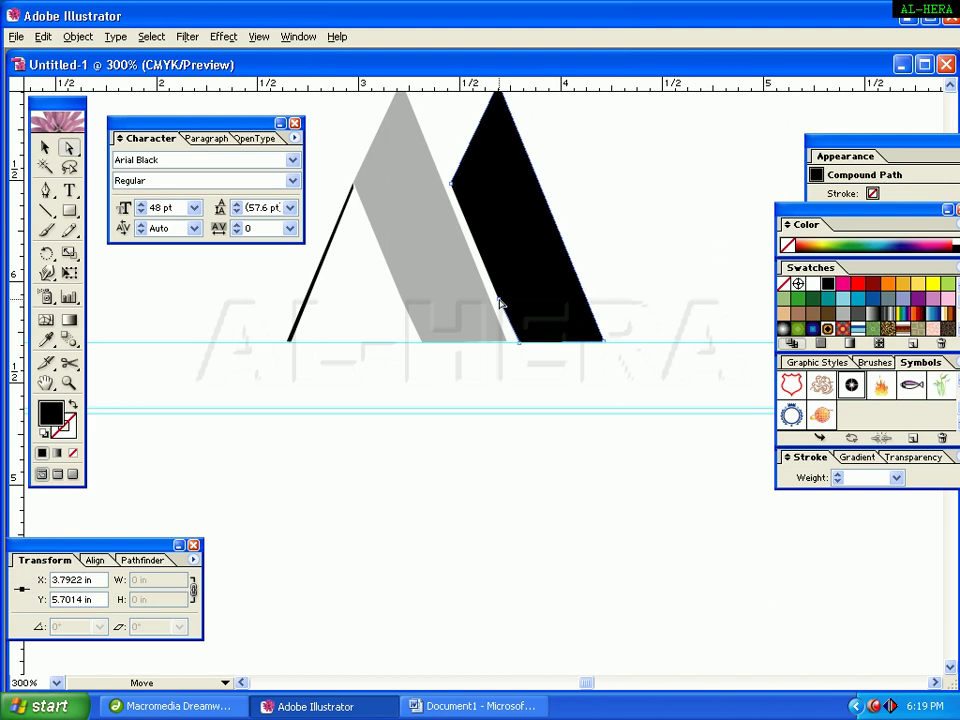
pyautogui.click(500, 298)
pyautogui.click(542, 388)
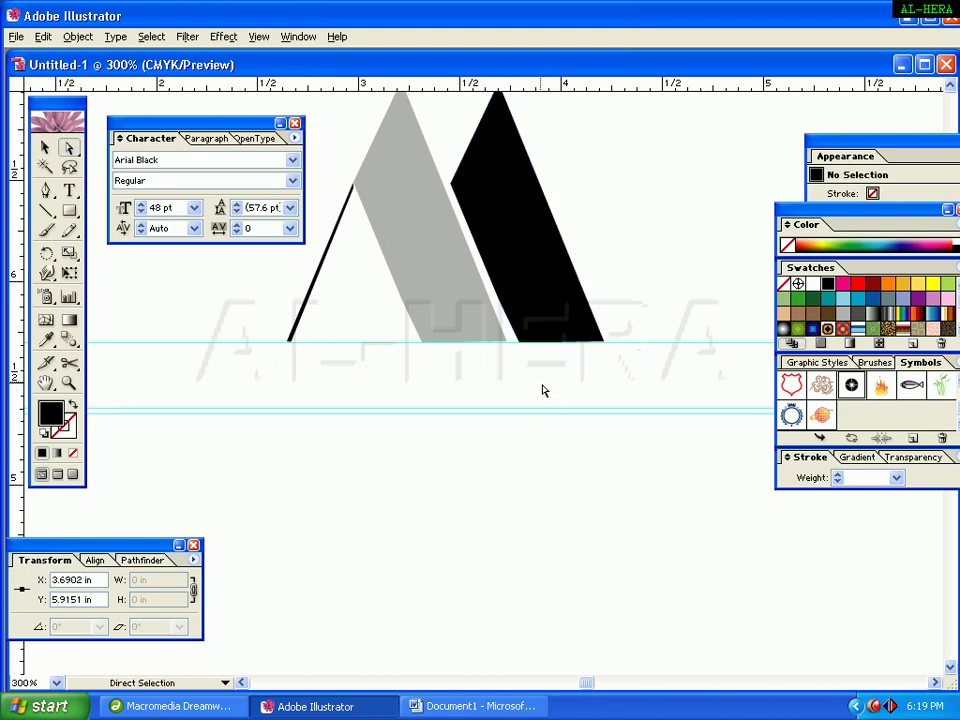
pyautogui.click(510, 304)
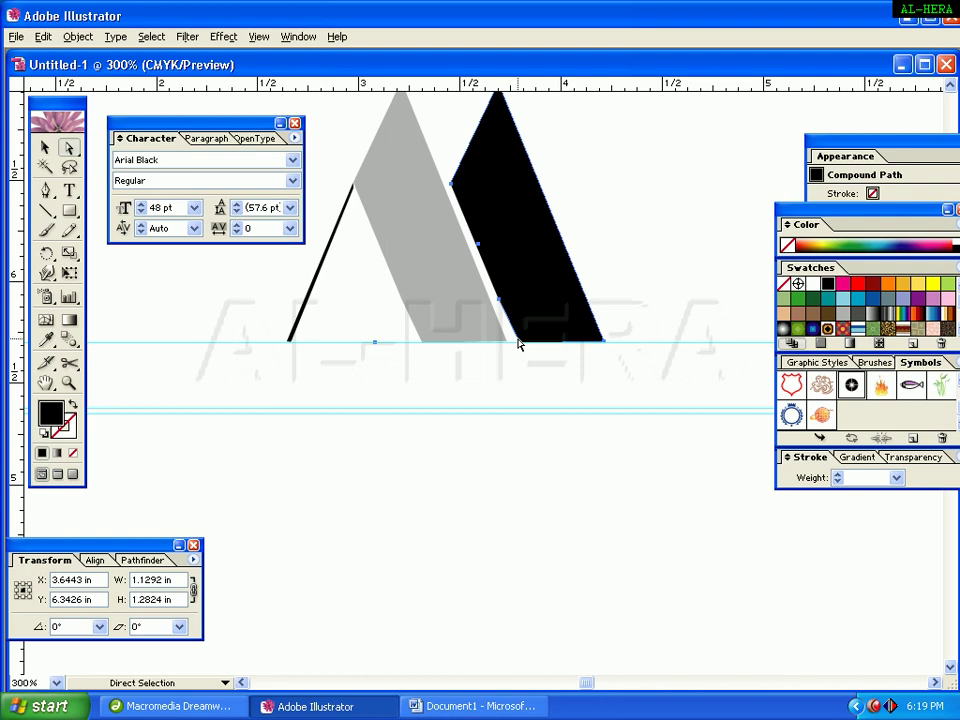
pyautogui.moveTo(519, 345); pyautogui.dragTo(515, 348)
pyautogui.click(529, 146)
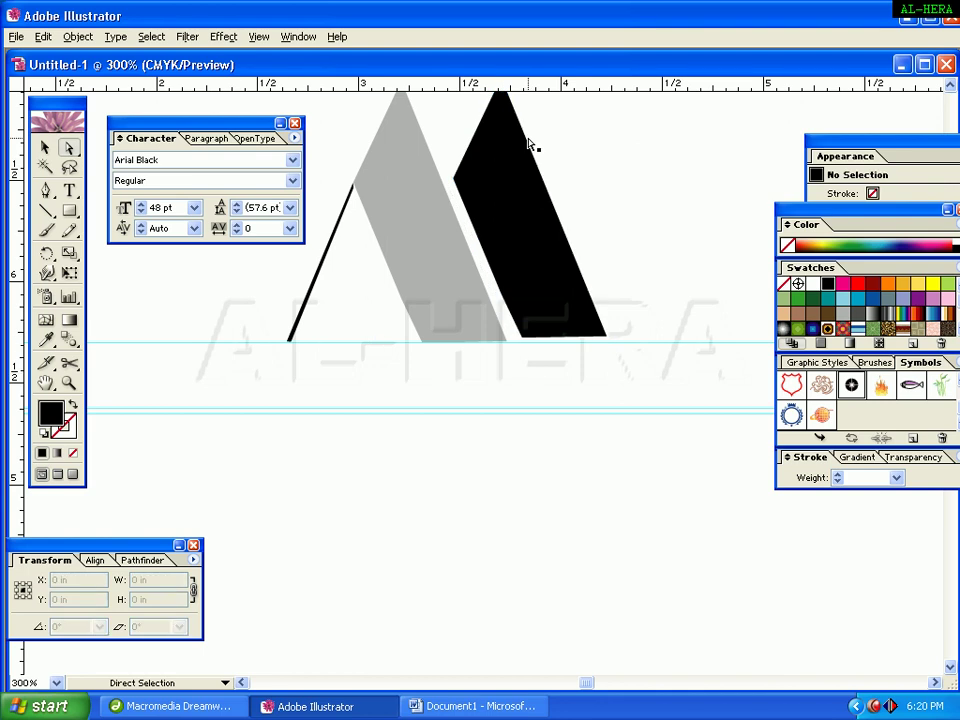
# Place a vertical guide just left of the thin line's foot and shift the black stroke slightly left to tighten the gap
pyautogui.moveTo(16, 465); pyautogui.dragTo(261, 403)
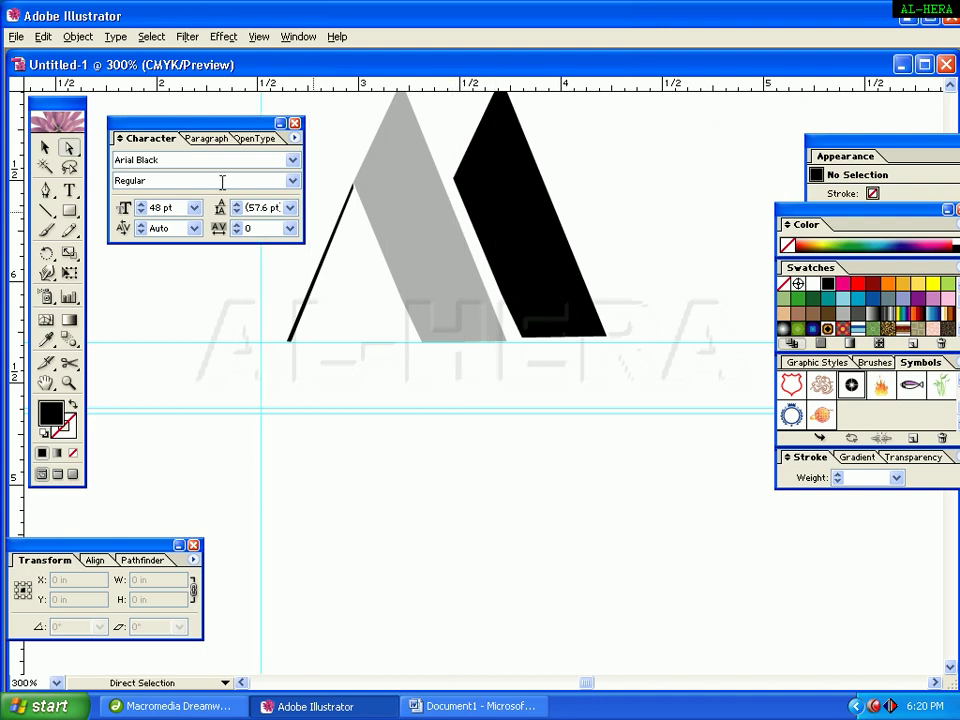
pyautogui.click(44, 147)
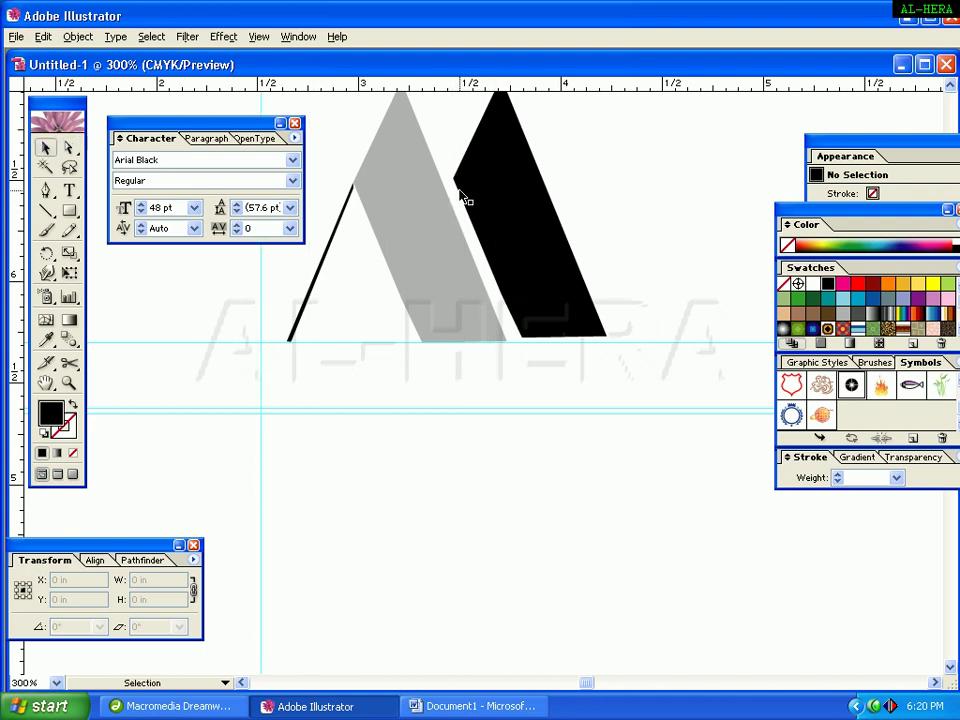
pyautogui.click(494, 224)
pyautogui.click(671, 240)
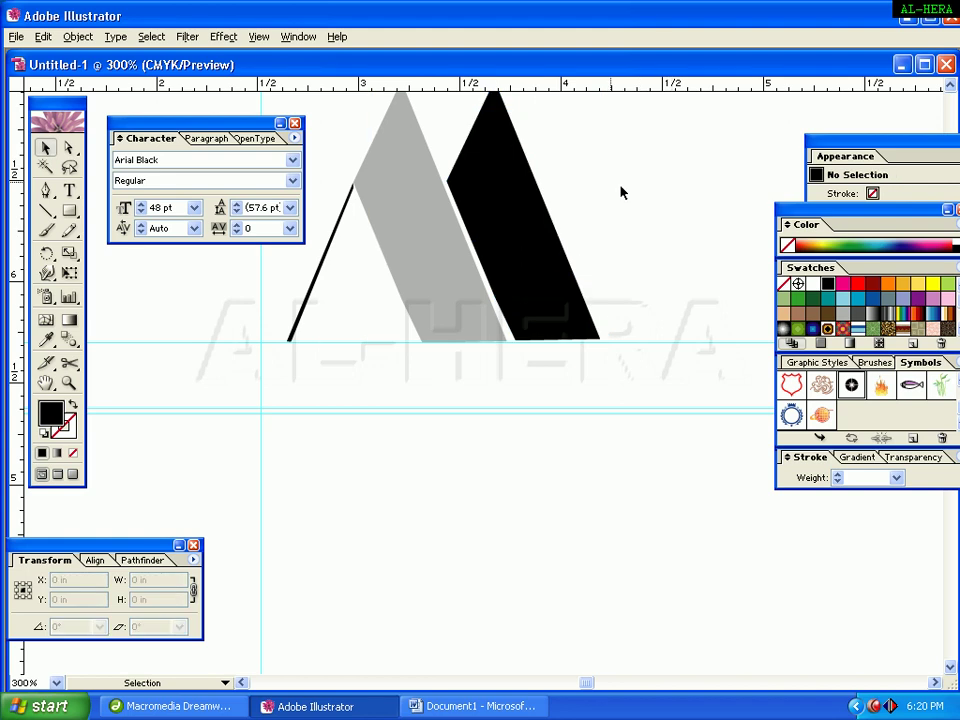
# Add the "Manama" and "developments" lettering in Trebuchet MS beside the new mark, and select "Manama" to inspect its character settings
pyautogui.moveTo(540, 228); pyautogui.dragTo(579, 407)
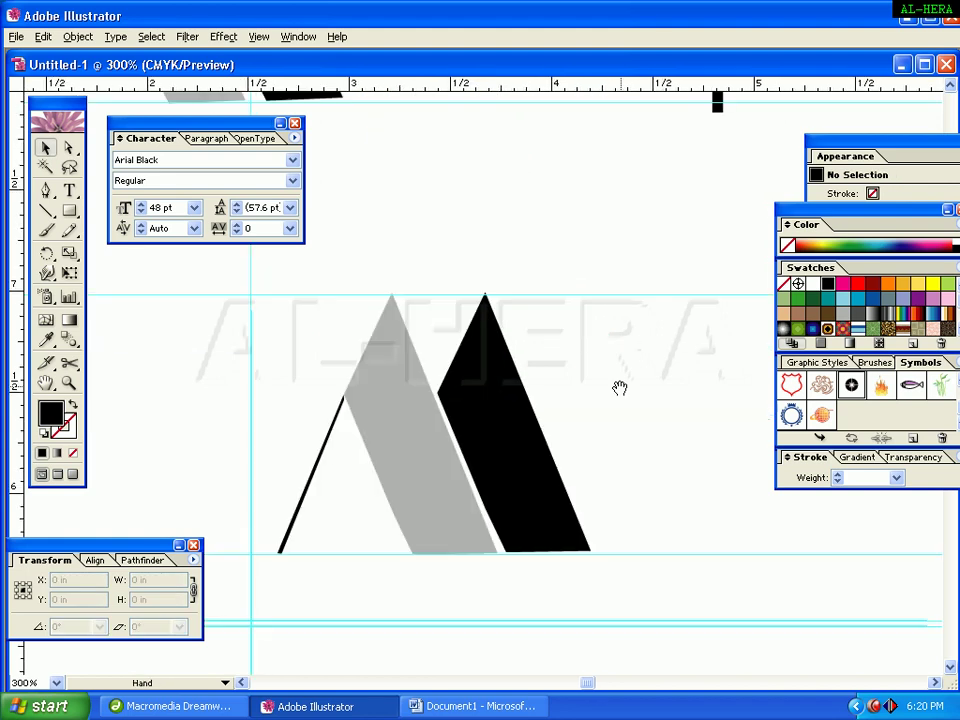
pyautogui.moveTo(605, 184); pyautogui.dragTo(559, 176)
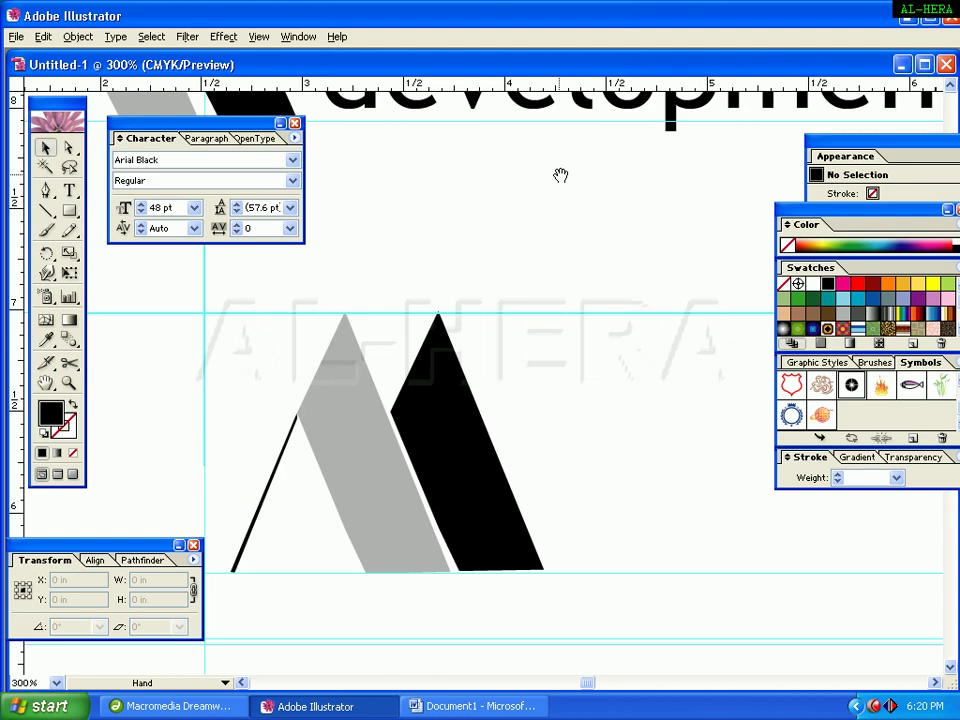
pyautogui.hotkey('ctrl', '-')
pyautogui.hotkey('ctrl', '-')
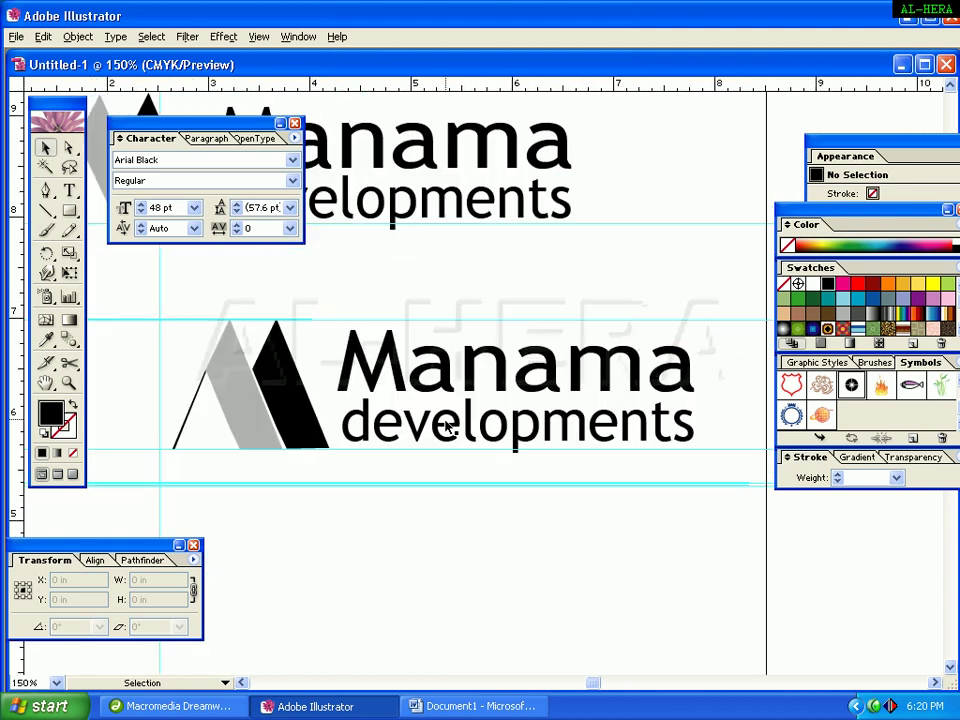
pyautogui.click(525, 392)
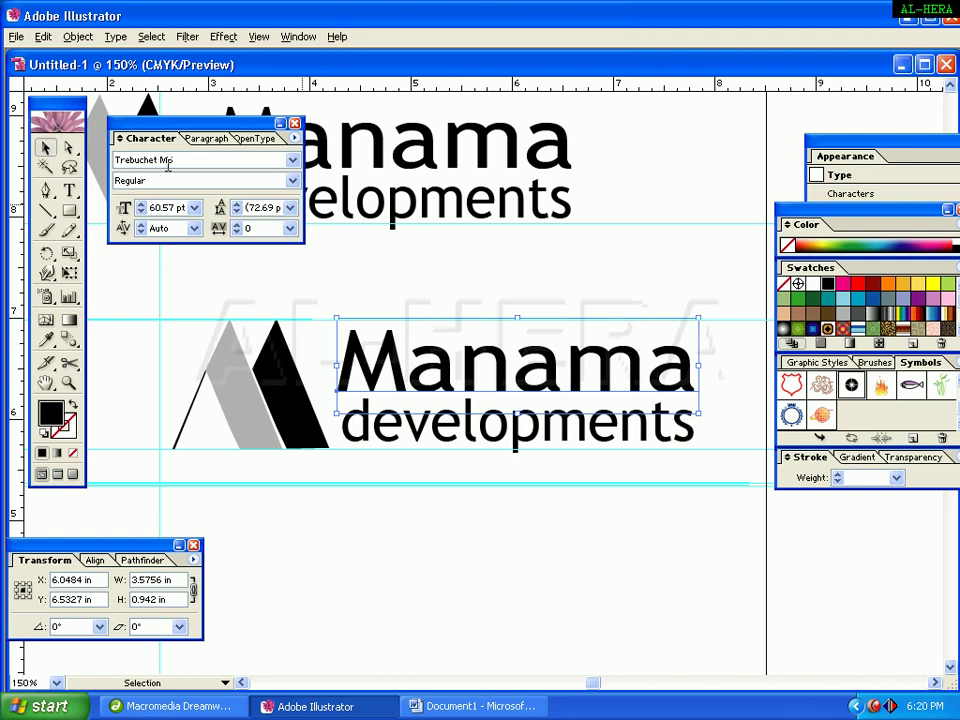
pyautogui.moveTo(200, 121); pyautogui.dragTo(196, 113)
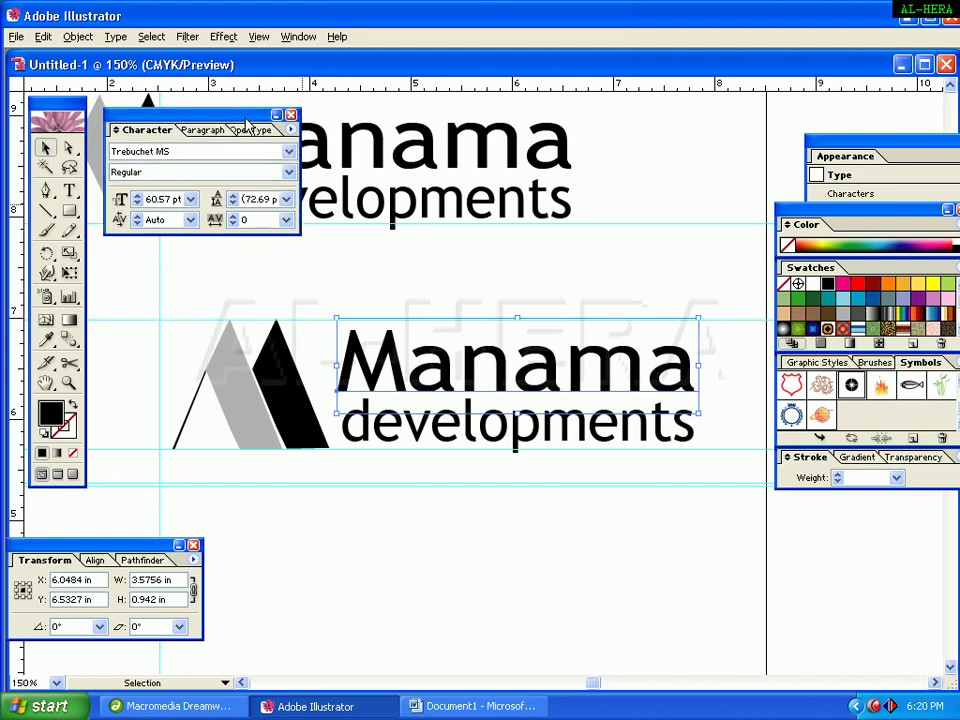
pyautogui.click(750, 428)
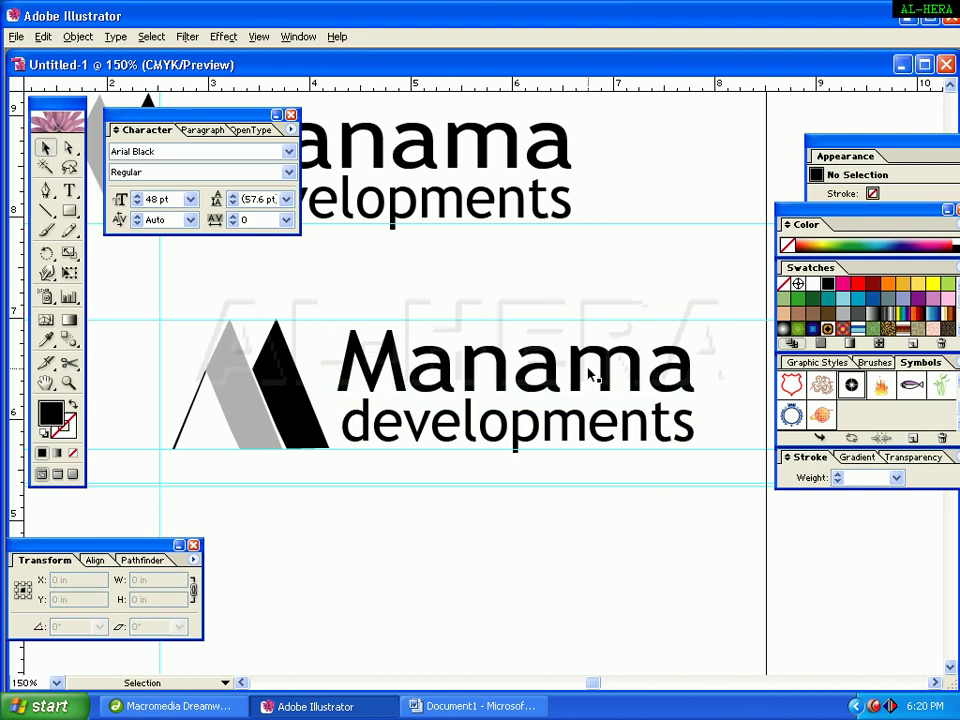
# Select the whole recreated logo, both the mark and the "Manama developments" lettering, and group it
pyautogui.hotkey('ctrl', '-')
pyautogui.hotkey('ctrl', '-')
pyautogui.hotkey('ctrl', '+')
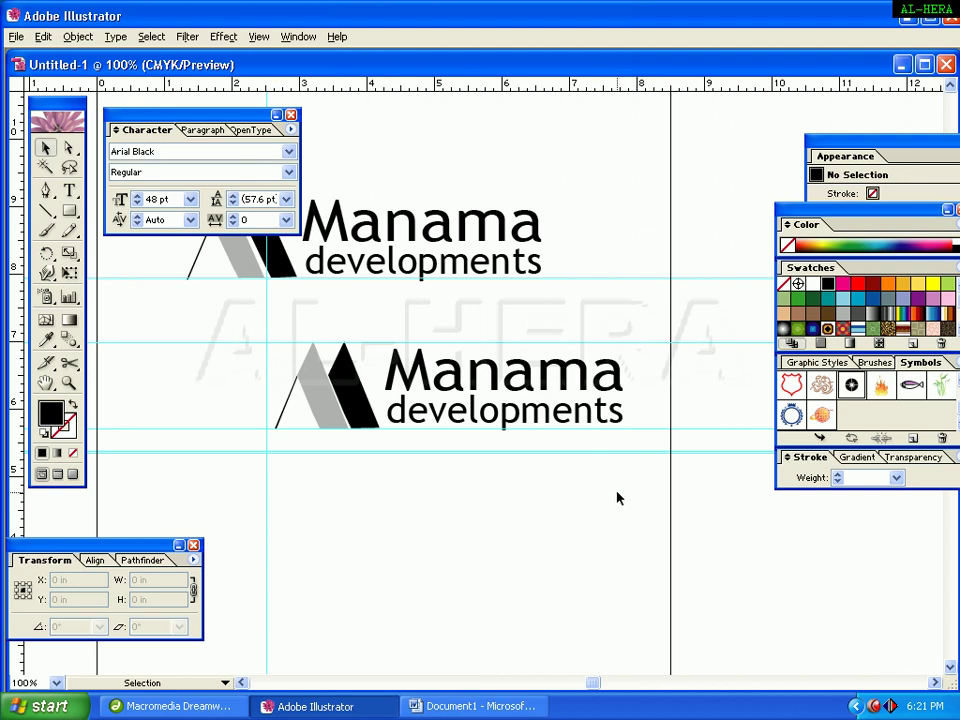
pyautogui.moveTo(617, 495); pyautogui.dragTo(294, 350)
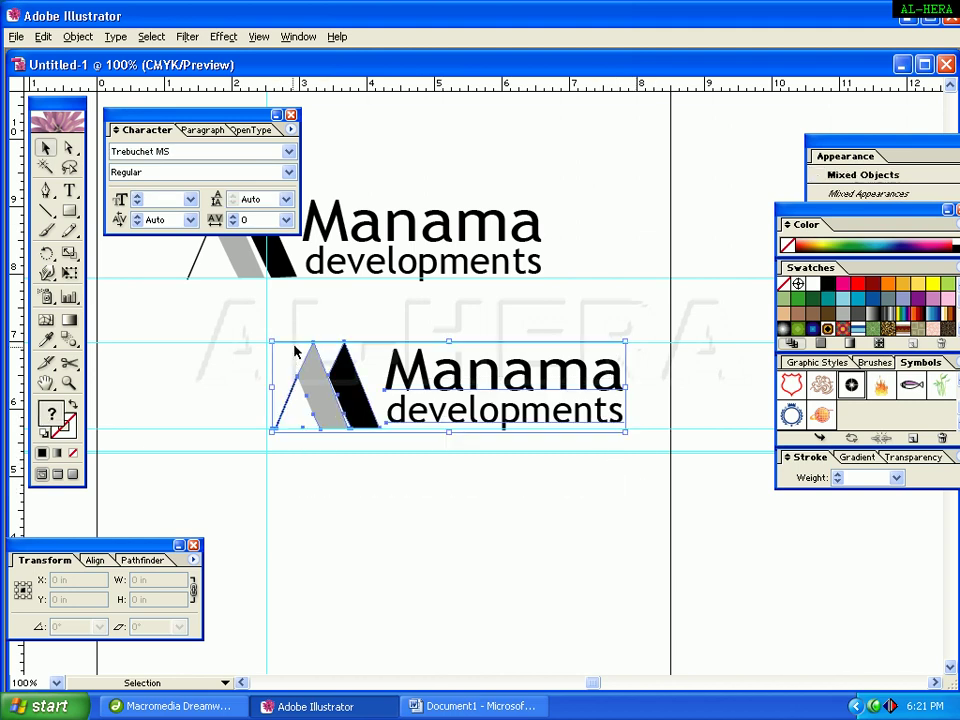
pyautogui.rightClick(368, 395)
pyautogui.click(392, 447)
pyautogui.click(493, 607)
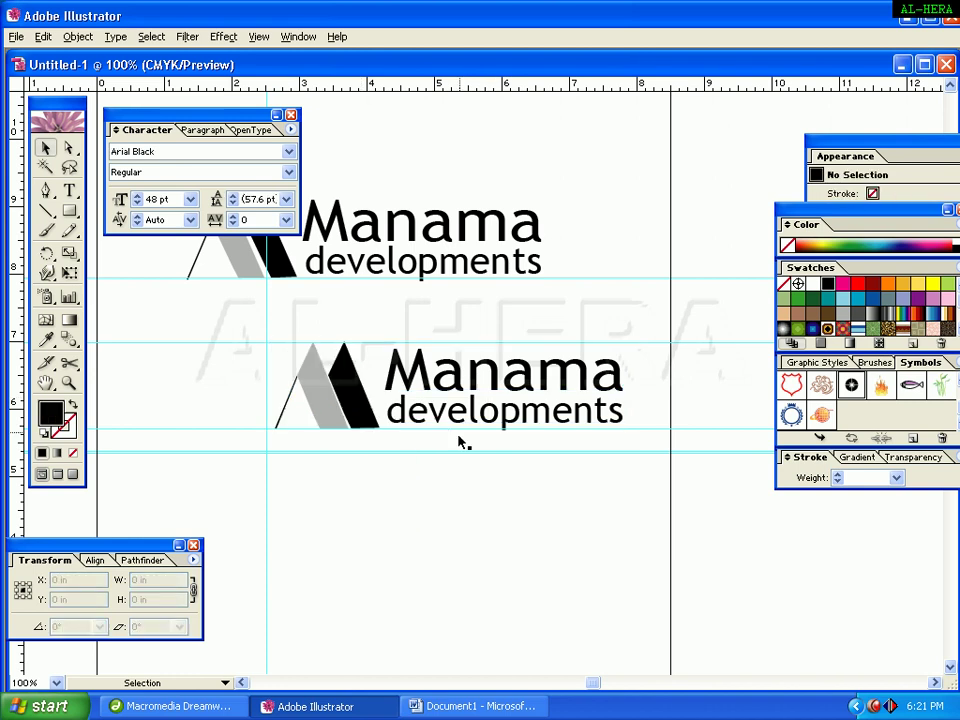
pyautogui.moveTo(459, 443); pyautogui.dragTo(545, 357)
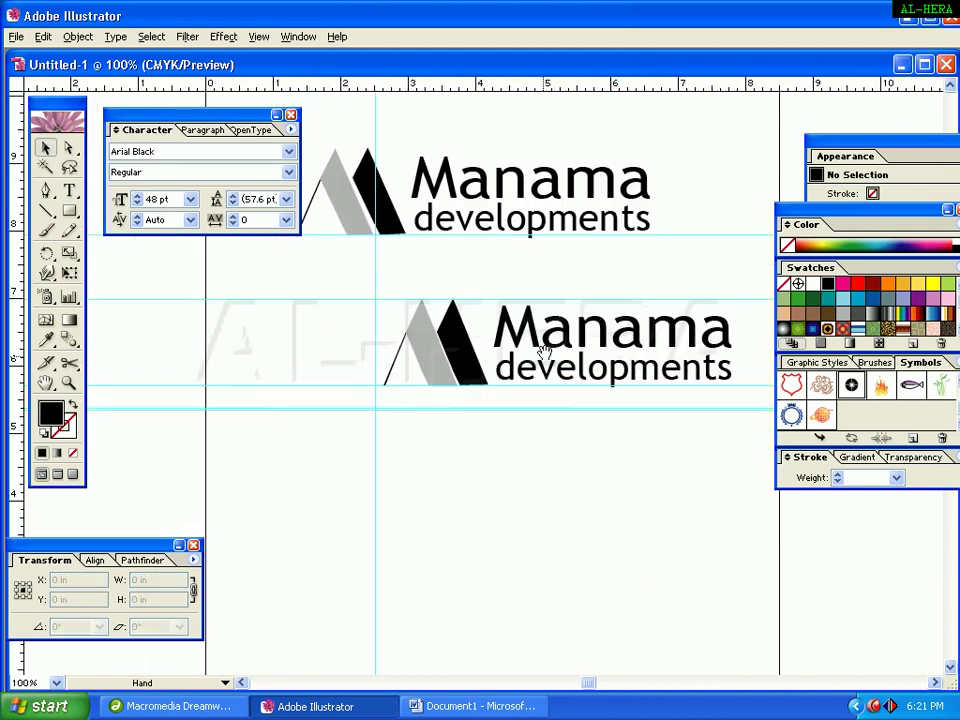